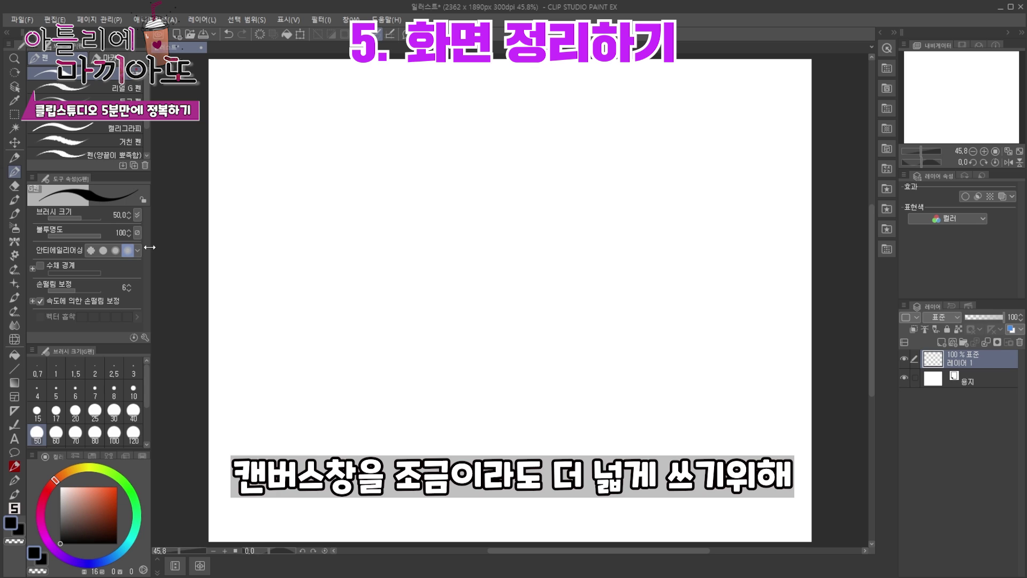
Narrow the palette docks on both sides to give the canvas more room.
{"action": "left_click_drag", "start_coordinate": [150, 247], "coordinate": [94, 252]}
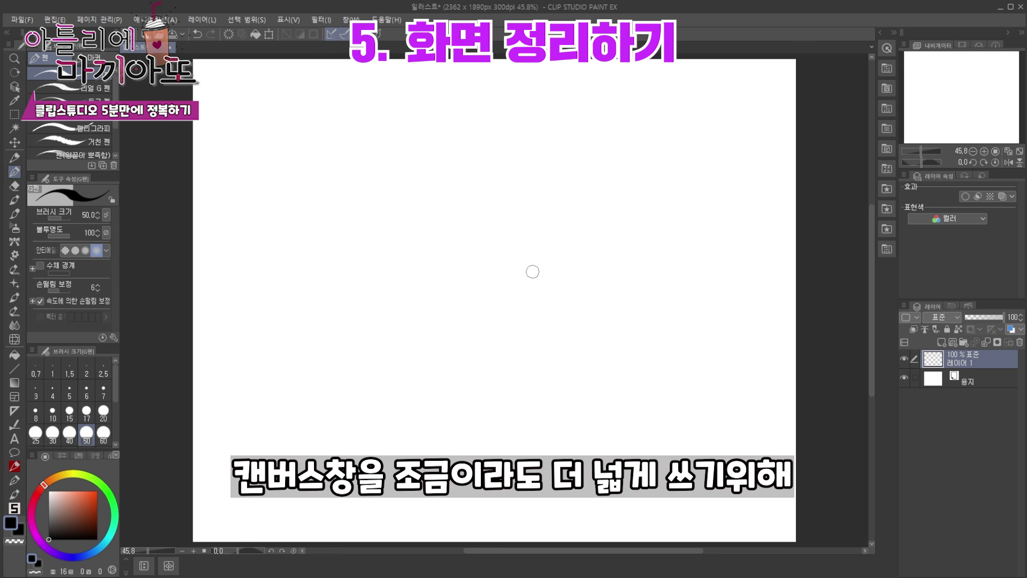
{"action": "left_click_drag", "start_coordinate": [899, 245], "coordinate": [941, 246]}
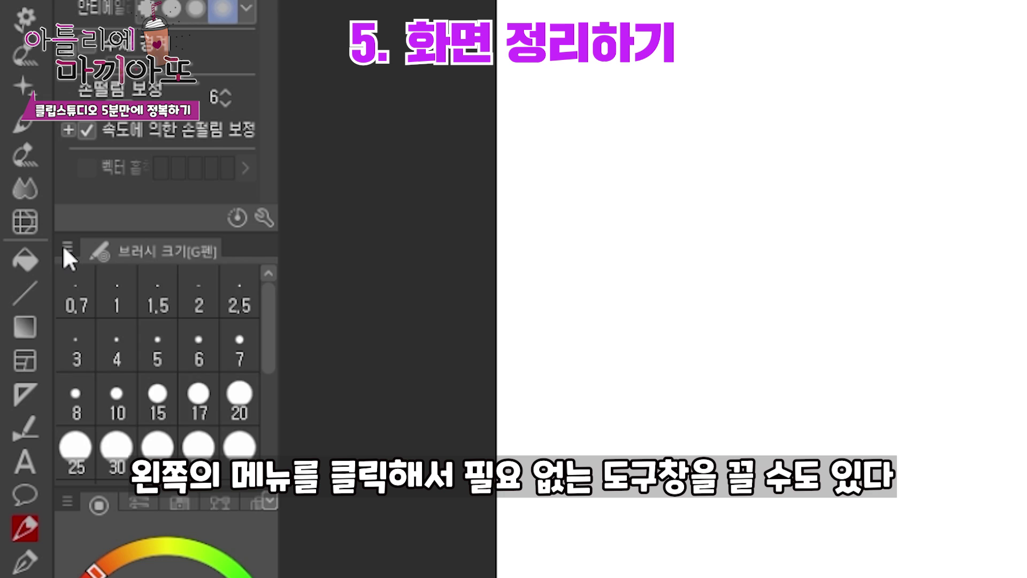
Hide the 브러시 크기 (brush size) palette and show it again.
{"action": "left_click", "coordinate": [31, 350]}
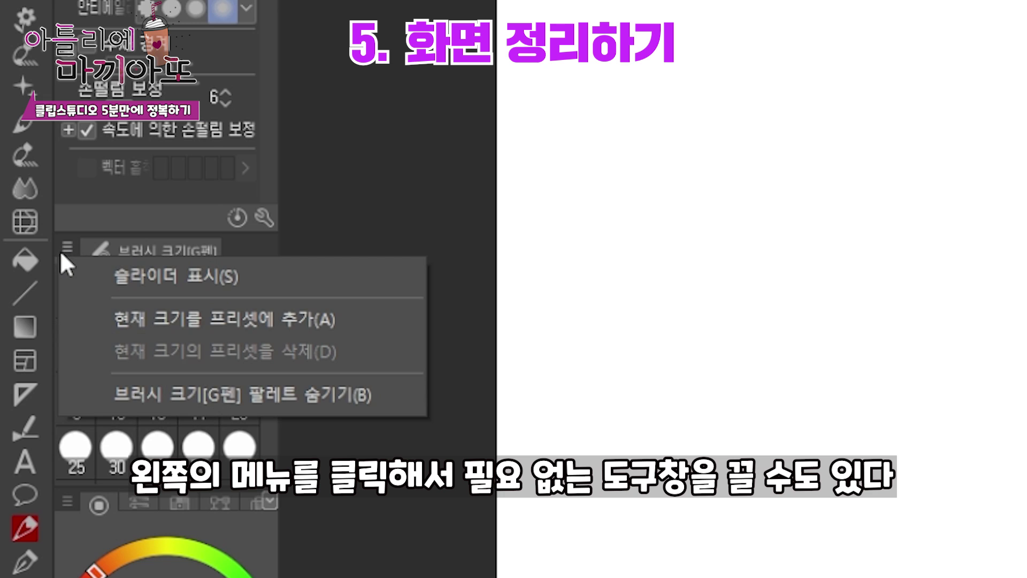
{"action": "left_click", "coordinate": [119, 396]}
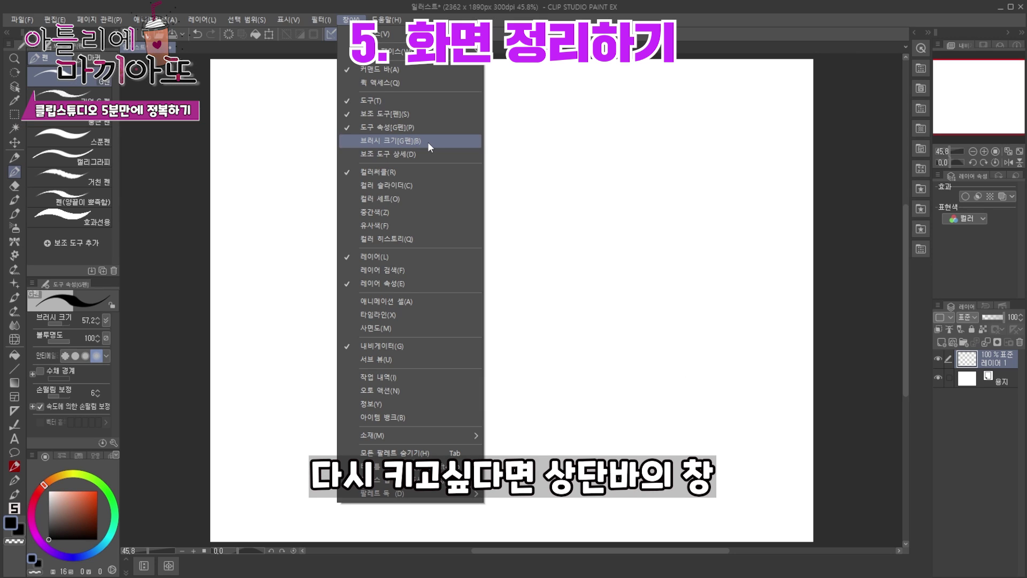
{"action": "left_click", "coordinate": [428, 141]}
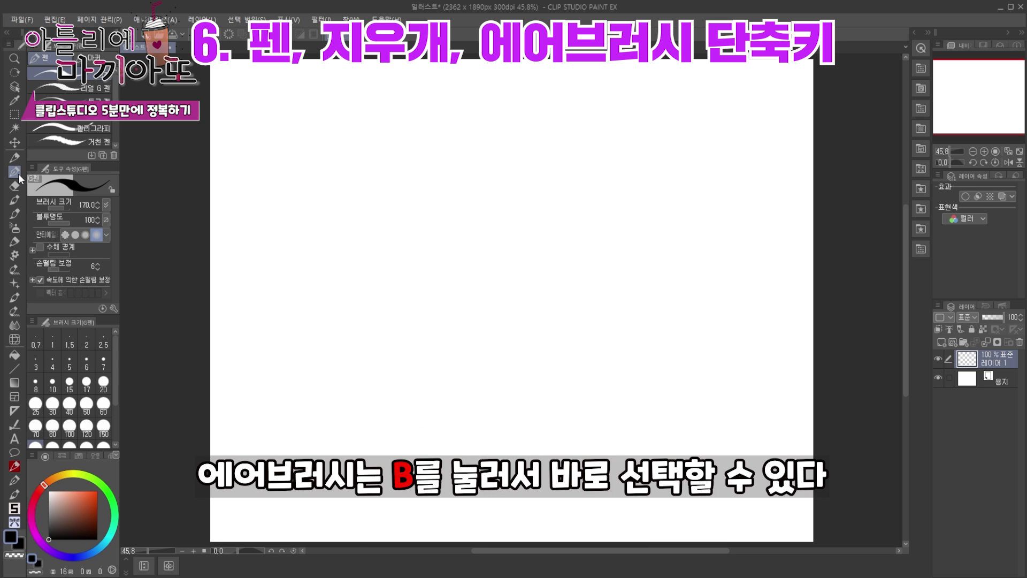
Switch from the pen to the eraser.
{"action": "key", "text": "e"}
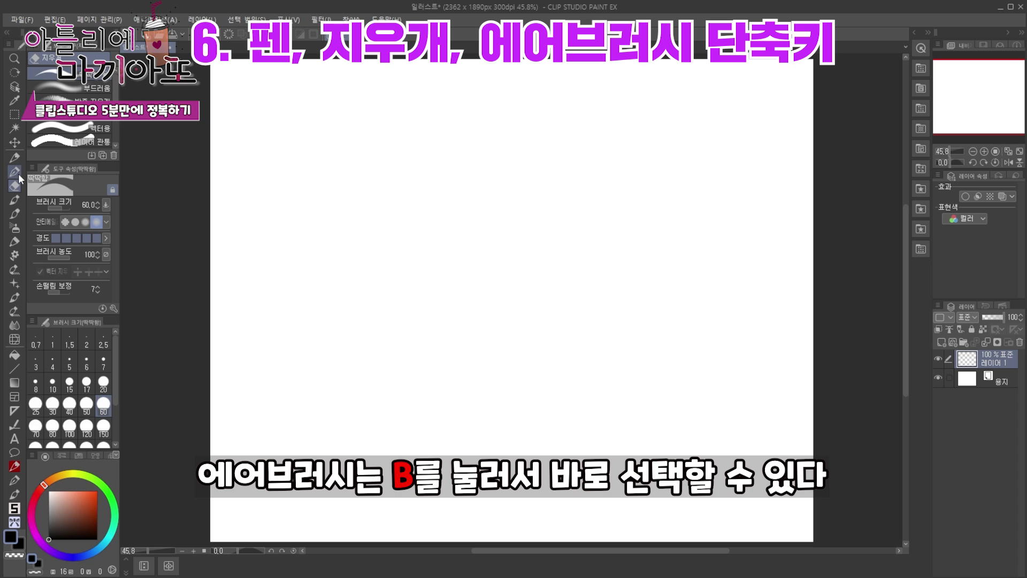
Draw two black zigzag scribbles with the G pen, enlarging the brush after each one up to size 250.
{"action": "mouse_move", "coordinate": [266, 210]}
{"action": "left_mouse_down"}
{"action": "mouse_move", "coordinate": [308, 204]}
{"action": "mouse_move", "coordinate": [325, 242]}
{"action": "mouse_move", "coordinate": [348, 257]}
{"action": "left_mouse_up"}
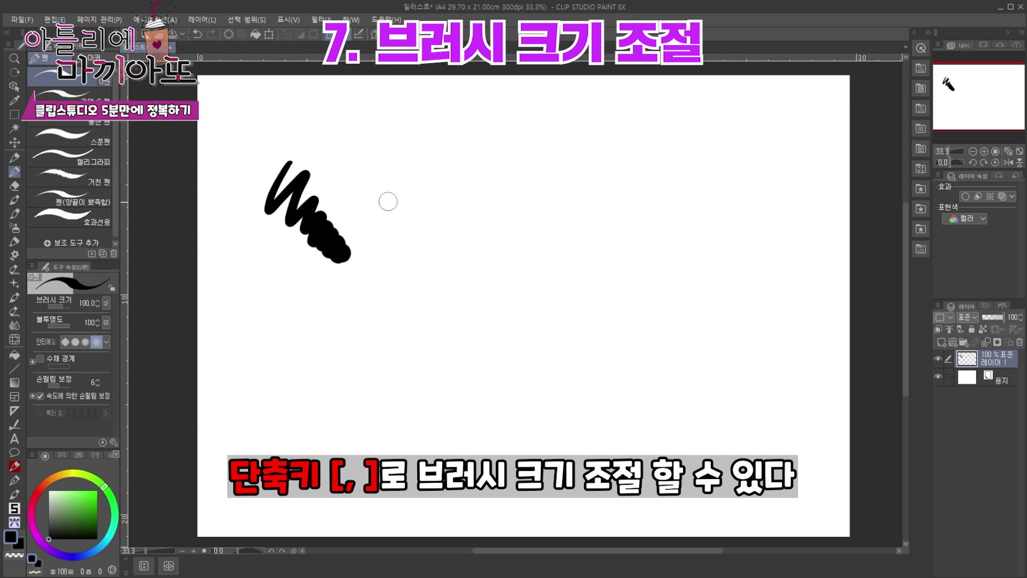
{"action": "key", "text": "bracketright"}
{"action": "key", "text": "bracketright"}
{"action": "mouse_move", "coordinate": [392, 188]}
{"action": "left_mouse_down"}
{"action": "mouse_move", "coordinate": [418, 258]}
{"action": "mouse_move", "coordinate": [493, 283]}
{"action": "left_mouse_up"}
{"action": "key", "text": "bracketright"}
{"action": "key", "text": "bracketright"}
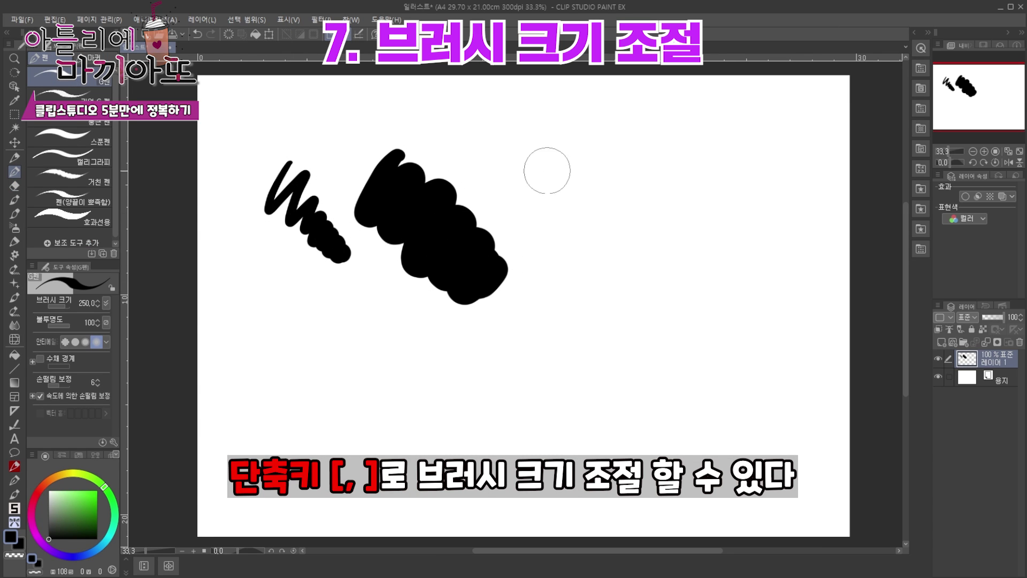
Erase a zigzag through the second scribble and enlarge the eraser to size 600.
{"action": "mouse_move", "coordinate": [375, 161]}
{"action": "left_mouse_down"}
{"action": "mouse_move", "coordinate": [394, 233]}
{"action": "mouse_move", "coordinate": [474, 264]}
{"action": "left_mouse_up"}
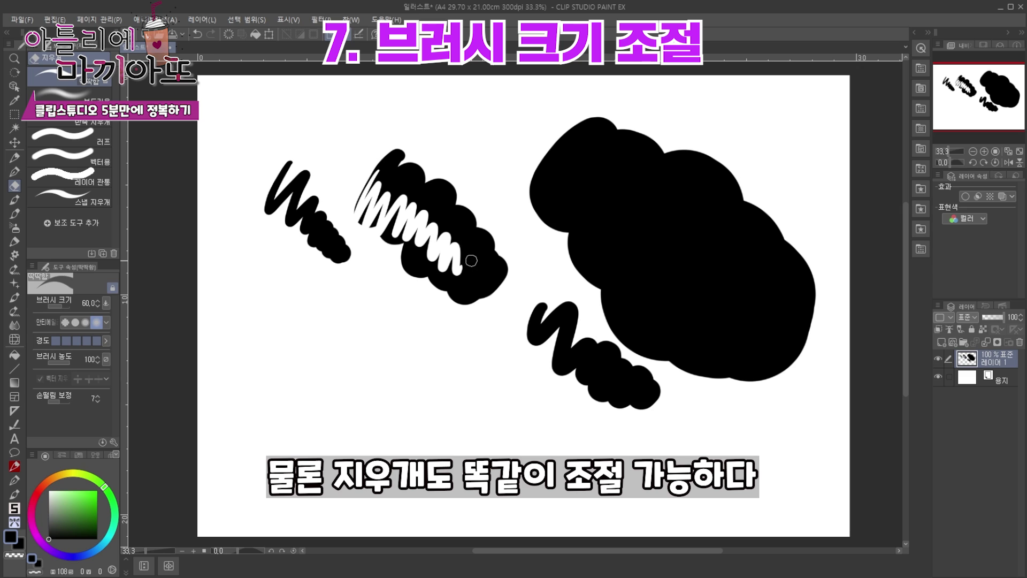
{"action": "key", "text": "bracketright"}
{"action": "key", "text": "bracketright"}
{"action": "key", "text": "bracketright"}
{"action": "key", "text": "bracketright"}
{"action": "key", "text": "bracketright"}
{"action": "key", "text": "bracketright"}
{"action": "key", "text": "bracketright"}
{"action": "key", "text": "bracketright"}
{"action": "key", "text": "bracketright"}
{"action": "key", "text": "bracketright"}
{"action": "key", "text": "bracketright"}
{"action": "key", "text": "bracketright"}
{"action": "key", "text": "bracketright"}
{"action": "key", "text": "bracketright"}
{"action": "key", "text": "bracketright"}
{"action": "key", "text": "bracketright"}
{"action": "key", "text": "bracketright"}
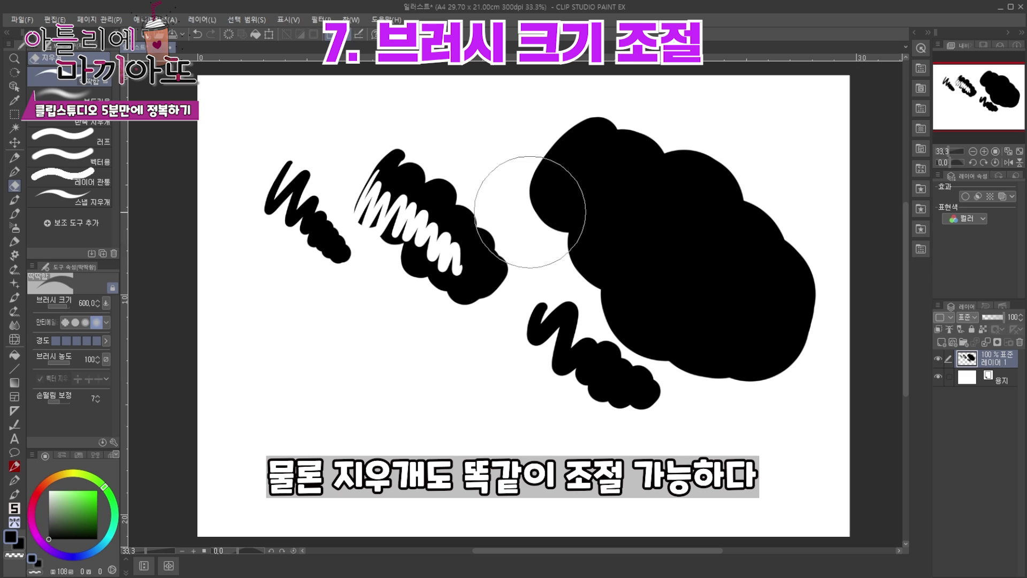
Draw a series of diagonal G pen strokes on the blank canvas, enlarging the brush freely between strokes.
{"action": "left_click_drag", "start_coordinate": [222, 188], "coordinate": [282, 118]}
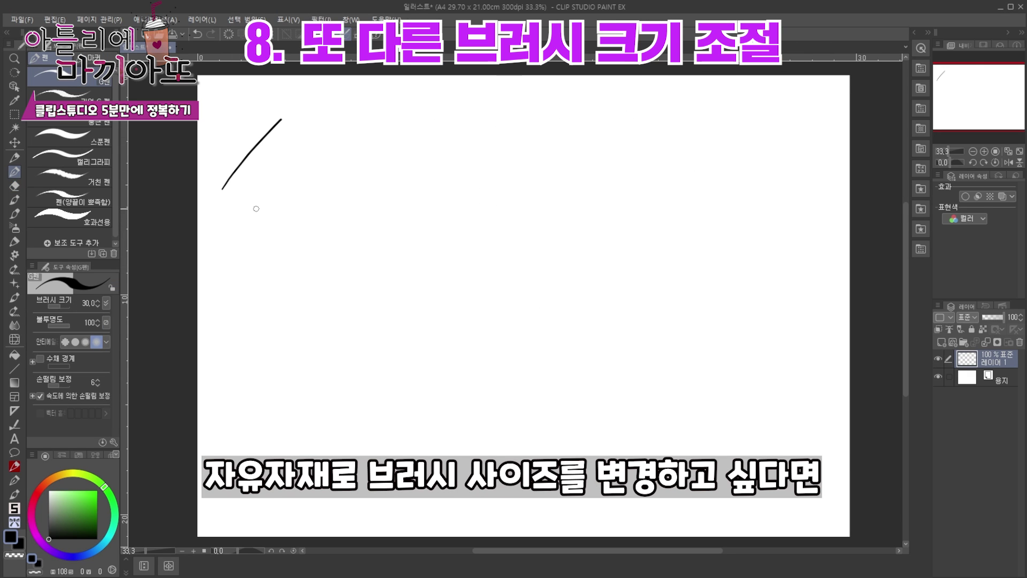
{"action": "mouse_move", "coordinate": [256, 214]}
{"action": "left_mouse_down"}
{"action": "mouse_move", "coordinate": [279, 229]}
{"action": "mouse_move", "coordinate": [307, 159]}
{"action": "mouse_move", "coordinate": [340, 122]}
{"action": "left_mouse_up"}
{"action": "left_click_drag", "start_coordinate": [266, 237], "coordinate": [327, 301]}
{"action": "left_click_drag", "start_coordinate": [332, 300], "coordinate": [442, 158]}
{"action": "left_click_drag", "start_coordinate": [298, 280], "coordinate": [401, 362]}
{"action": "left_click_drag", "start_coordinate": [406, 412], "coordinate": [623, 160]}
{"action": "mouse_move", "coordinate": [528, 309]}
{"action": "left_mouse_down"}
{"action": "mouse_move", "coordinate": [544, 348]}
{"action": "mouse_move", "coordinate": [567, 331]}
{"action": "left_mouse_up"}
{"action": "left_click_drag", "start_coordinate": [736, 261], "coordinate": [566, 466]}
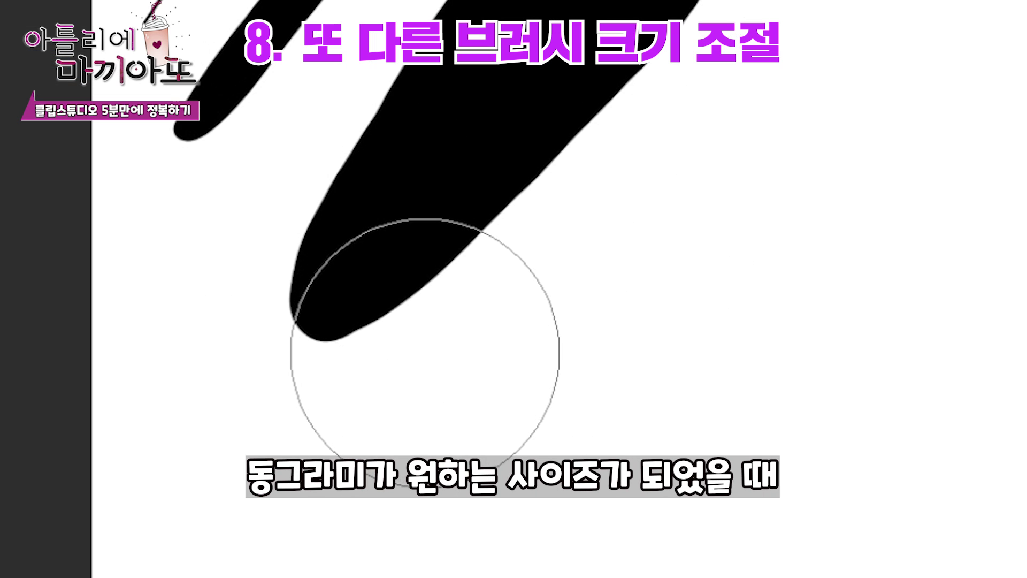
{"action": "left_click_drag", "start_coordinate": [435, 354], "coordinate": [532, 403]}
{"action": "left_click_drag", "start_coordinate": [507, 468], "coordinate": [580, 401]}
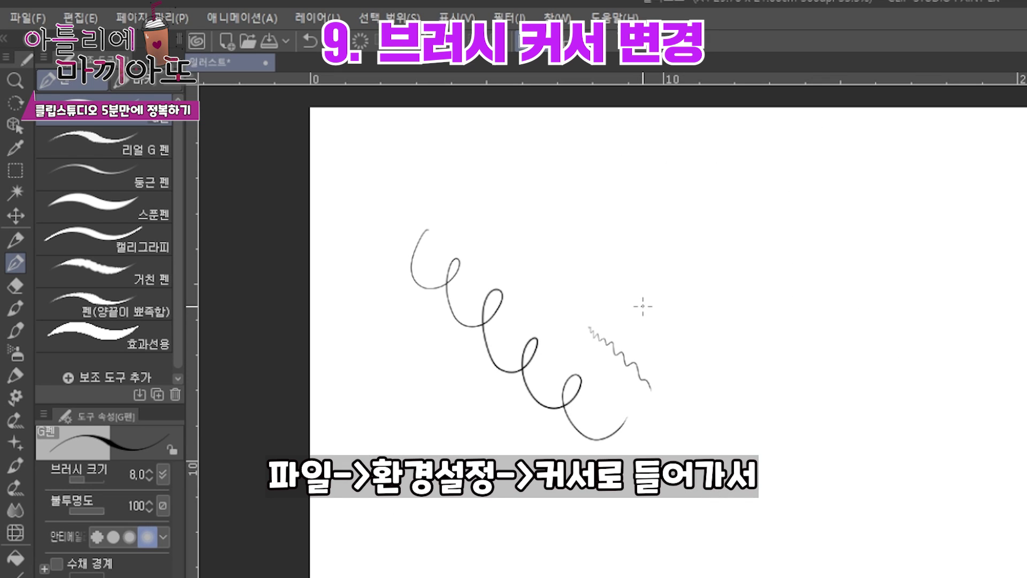
Set the brush, pen and eraser cursor shapes to 도구 고유 (tool-specific) in the cursor preferences.
{"action": "left_click", "coordinate": [21, 18]}
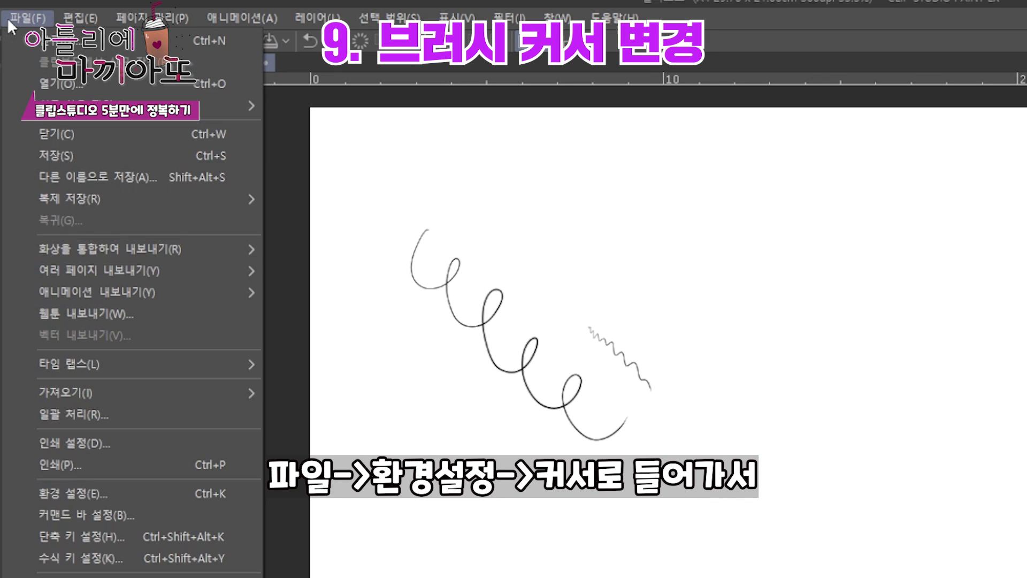
{"action": "left_click", "coordinate": [24, 488]}
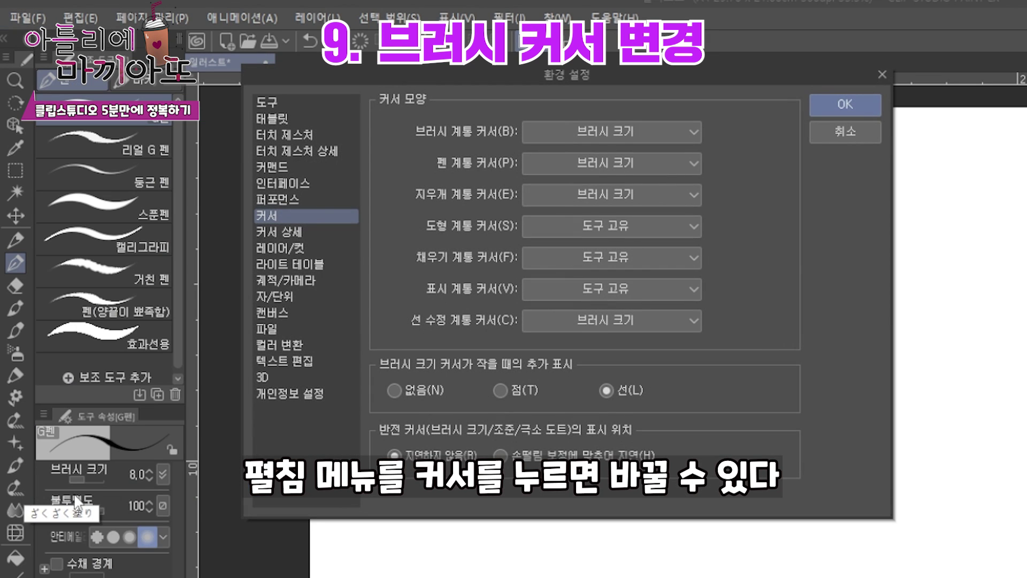
{"action": "left_click", "coordinate": [692, 128]}
{"action": "left_click", "coordinate": [688, 146]}
{"action": "left_click", "coordinate": [694, 166]}
{"action": "left_click", "coordinate": [692, 184]}
{"action": "left_click", "coordinate": [693, 190]}
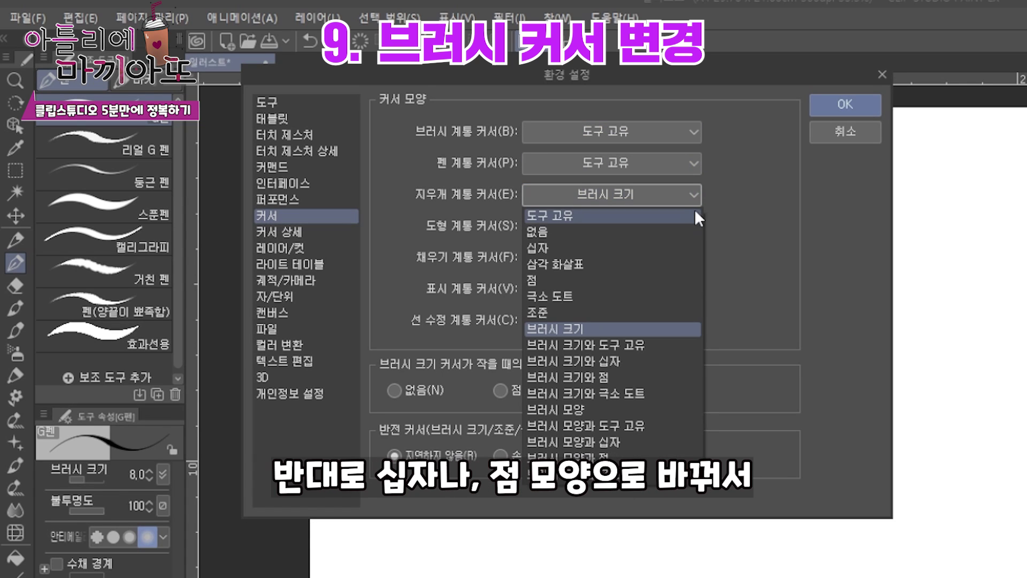
{"action": "left_click", "coordinate": [694, 208]}
{"action": "left_click", "coordinate": [842, 102]}
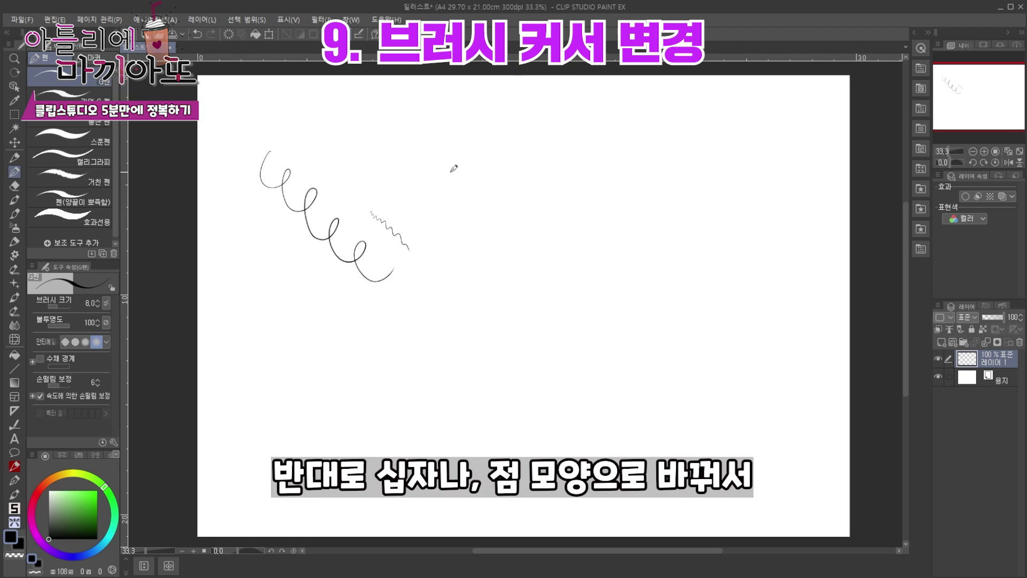
Draw two looping pen lines beside the existing one, the second with brush size 50.
{"action": "mouse_move", "coordinate": [447, 182]}
{"action": "left_mouse_down"}
{"action": "mouse_move", "coordinate": [459, 167]}
{"action": "mouse_move", "coordinate": [578, 274]}
{"action": "left_mouse_up"}
{"action": "left_click_drag", "start_coordinate": [544, 147], "coordinate": [714, 239]}
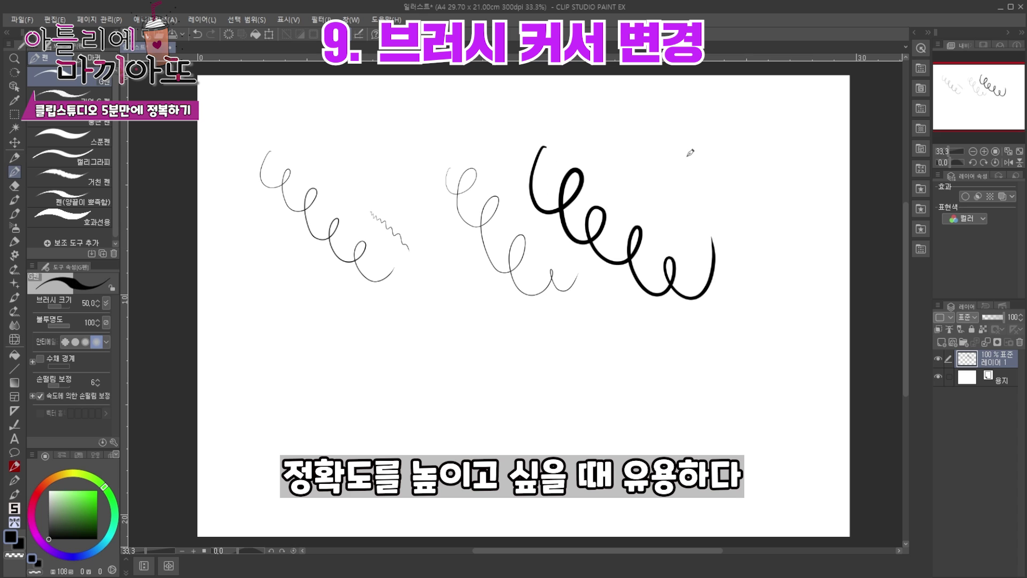
Draw two long diagonal lines and one wavy line with 손떨림 보정 (stabilization) at 0 and brush size 120.
{"action": "left_click_drag", "start_coordinate": [228, 157], "coordinate": [471, 546]}
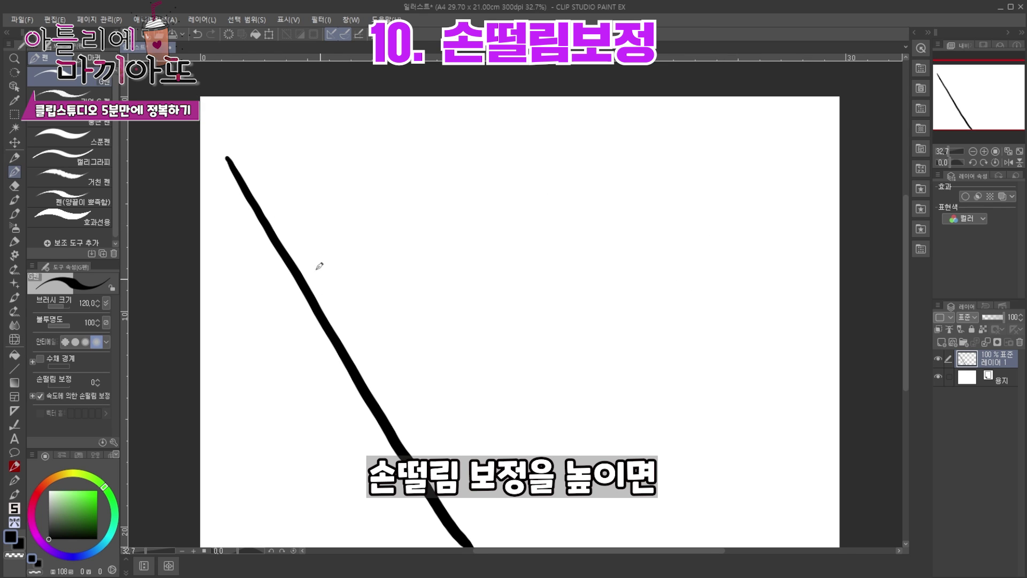
{"action": "left_click_drag", "start_coordinate": [268, 146], "coordinate": [518, 537]}
{"action": "left_click_drag", "start_coordinate": [215, 247], "coordinate": [398, 522]}
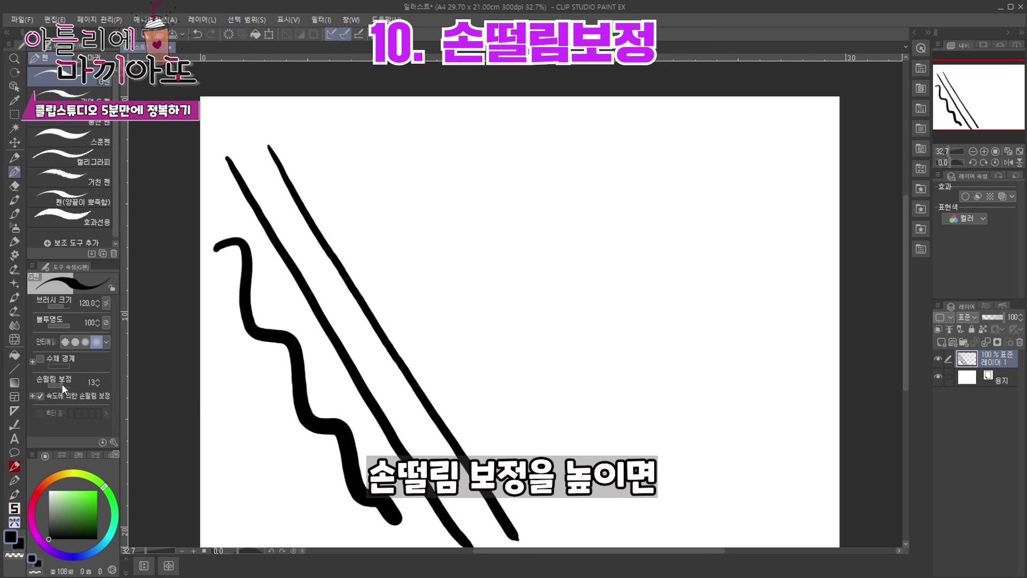
Draw three more long diagonal lines with the 손떨림 보정 (stabilization) raised.
{"action": "left_click_drag", "start_coordinate": [369, 118], "coordinate": [659, 492]}
{"action": "left_click_drag", "start_coordinate": [420, 109], "coordinate": [726, 461]}
{"action": "mouse_move", "coordinate": [516, 117]}
{"action": "left_mouse_down"}
{"action": "mouse_move", "coordinate": [695, 359]}
{"action": "mouse_move", "coordinate": [821, 474]}
{"action": "left_mouse_up"}
{"action": "scroll", "coordinate": [544, 360], "scroll_direction": "up", "scroll_amount": 3}
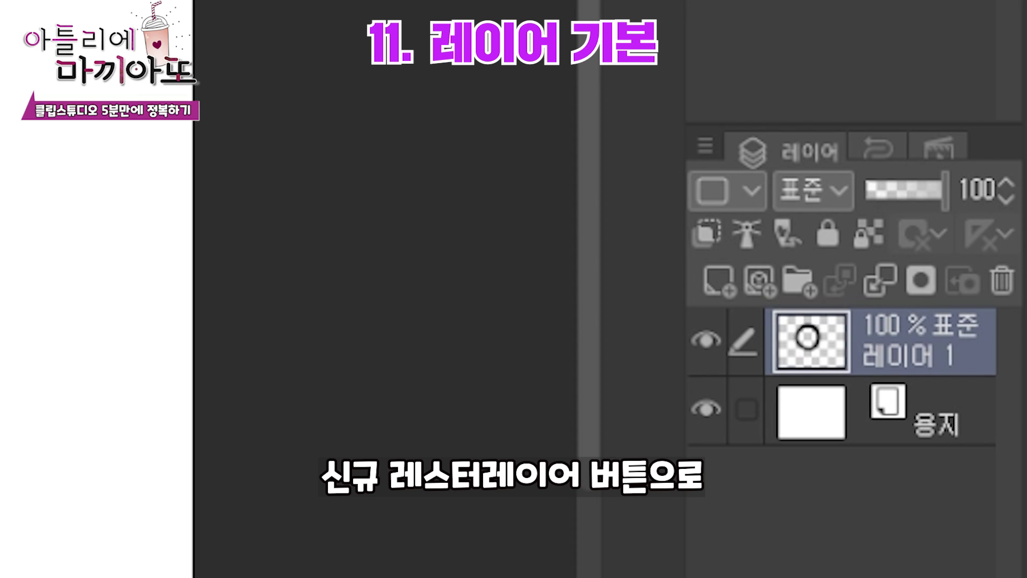
Add a new raster layer below 레이어 1 and paint the inside of the black circle red on it.
{"action": "left_click", "coordinate": [708, 289]}
{"action": "left_click_drag", "start_coordinate": [955, 342], "coordinate": [960, 427]}
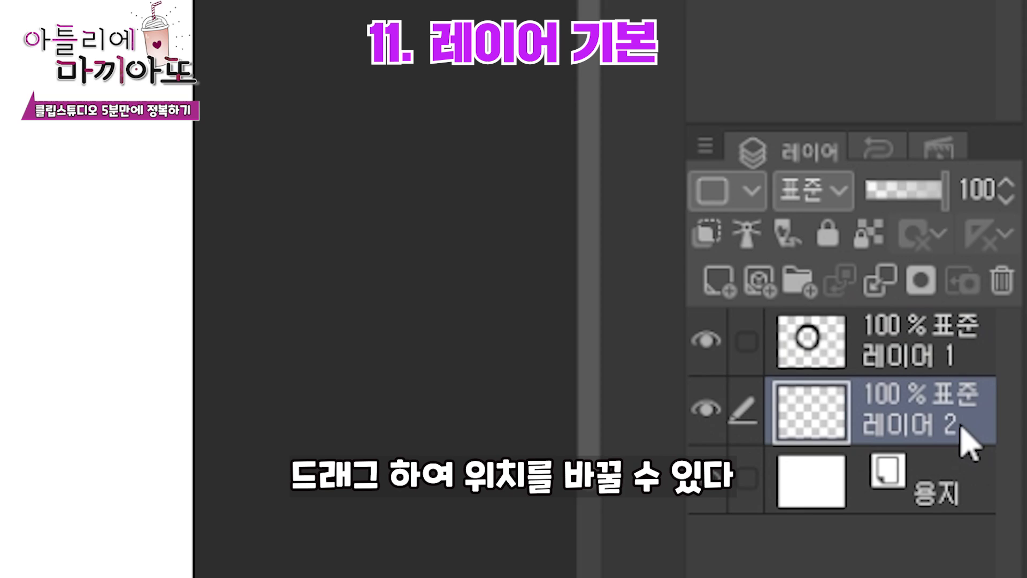
{"action": "mouse_move", "coordinate": [444, 183]}
{"action": "left_mouse_down"}
{"action": "mouse_move", "coordinate": [406, 250]}
{"action": "mouse_move", "coordinate": [498, 185]}
{"action": "mouse_move", "coordinate": [466, 324]}
{"action": "mouse_move", "coordinate": [510, 345]}
{"action": "mouse_move", "coordinate": [481, 339]}
{"action": "mouse_move", "coordinate": [437, 259]}
{"action": "left_mouse_up"}
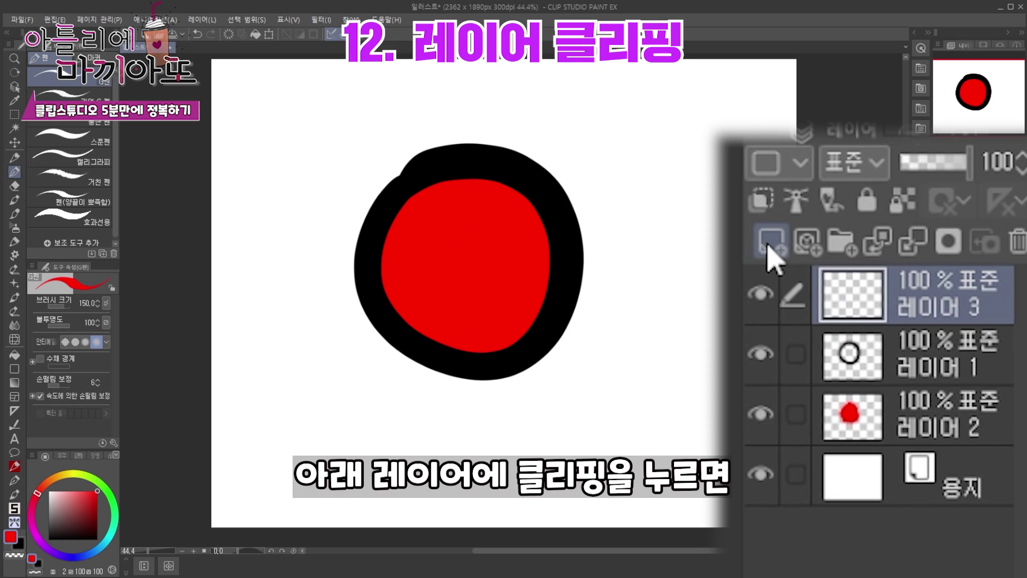
Clip 레이어 3 to the layer below and paint teal over the circle's black outline.
{"action": "left_click", "coordinate": [772, 198]}
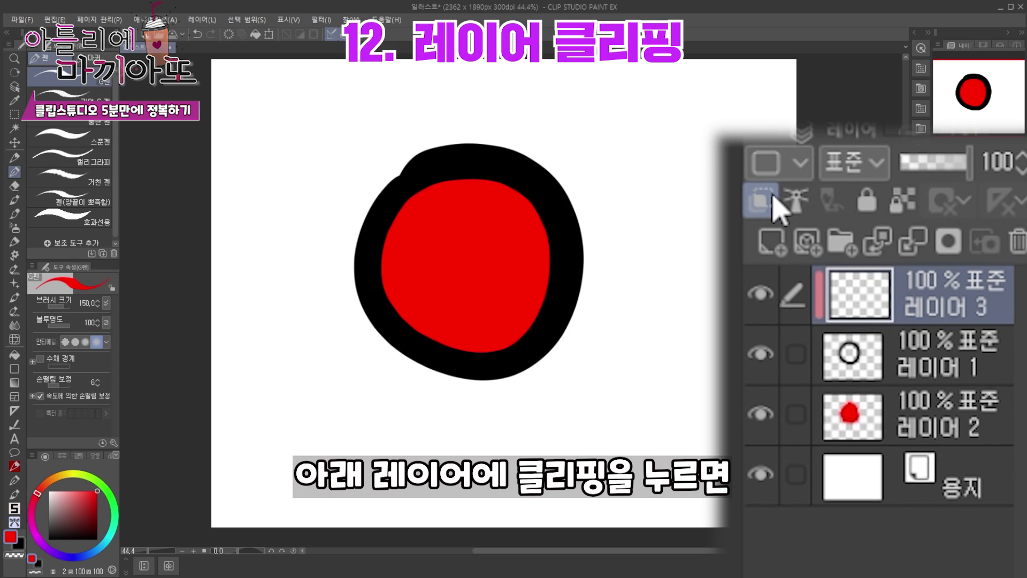
{"action": "left_click", "coordinate": [103, 543]}
{"action": "mouse_move", "coordinate": [483, 162]}
{"action": "left_mouse_down"}
{"action": "mouse_move", "coordinate": [354, 286]}
{"action": "mouse_move", "coordinate": [427, 278]}
{"action": "mouse_move", "coordinate": [562, 236]}
{"action": "mouse_move", "coordinate": [473, 353]}
{"action": "mouse_move", "coordinate": [434, 306]}
{"action": "left_mouse_up"}
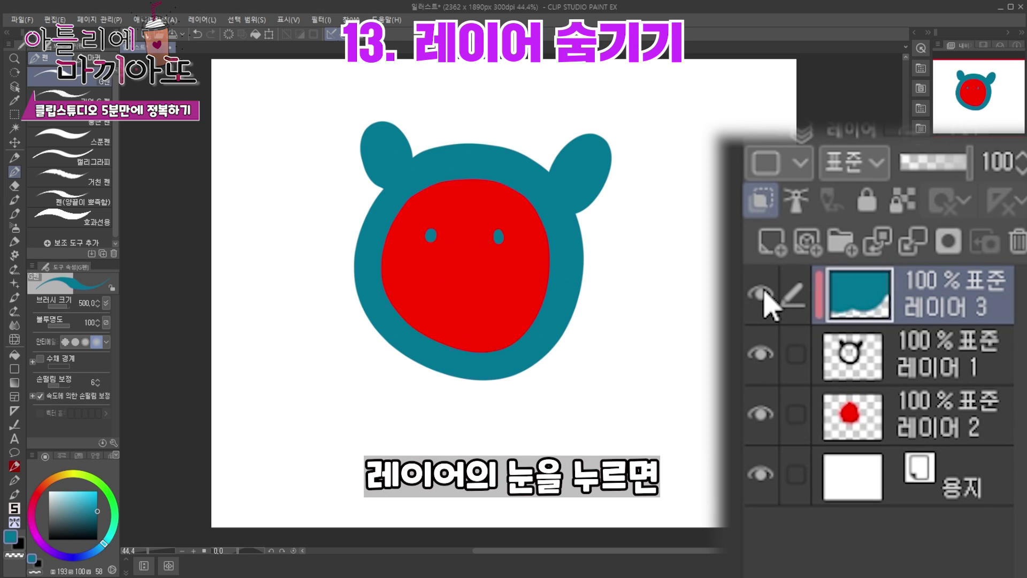
Hide 레이어 1 and 레이어 2 one after the other and show each again.
{"action": "left_click", "coordinate": [760, 353]}
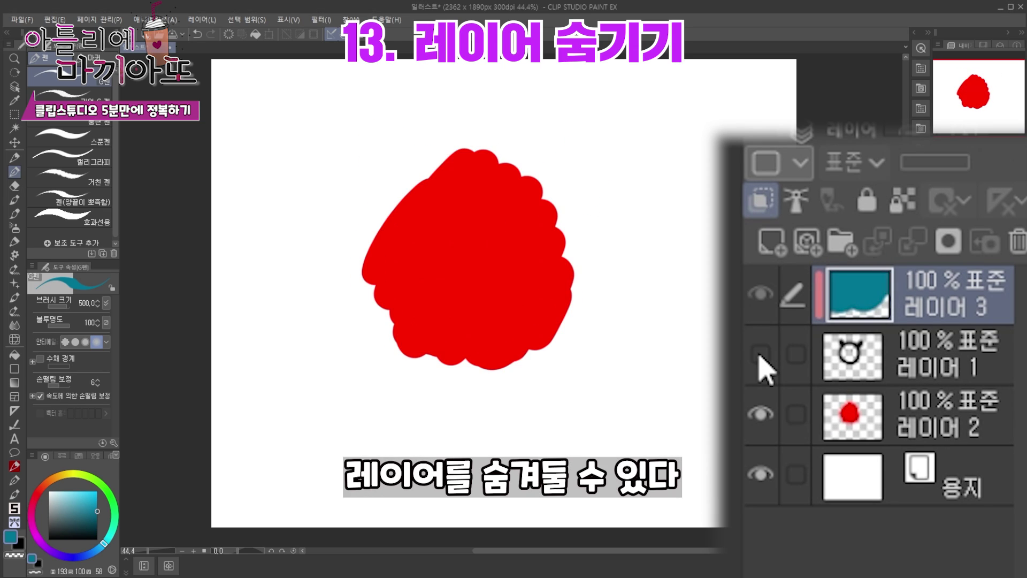
{"action": "left_click", "coordinate": [760, 353]}
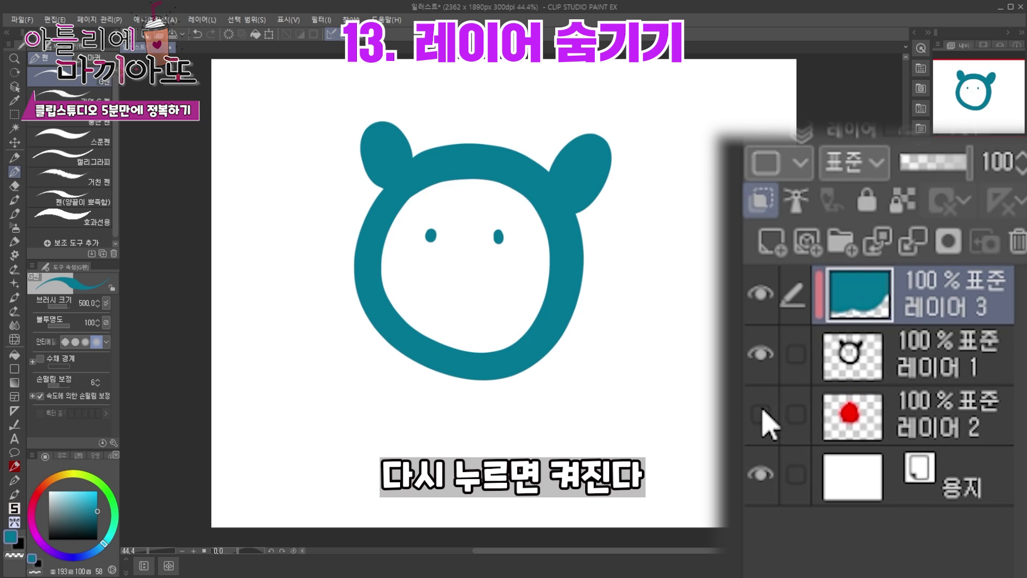
{"action": "left_click", "coordinate": [762, 414]}
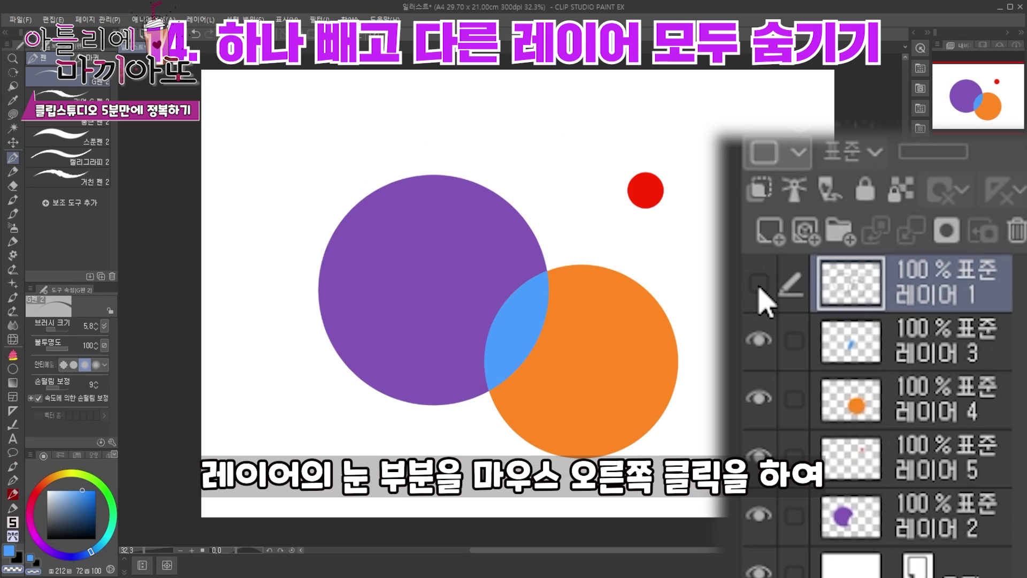
Make the line art layer 레이어 1 visible and hide all other layers at once.
{"action": "left_click", "coordinate": [759, 284]}
{"action": "left_click", "coordinate": [759, 290]}
{"action": "left_click", "coordinate": [760, 290]}
{"action": "right_click", "coordinate": [759, 290]}
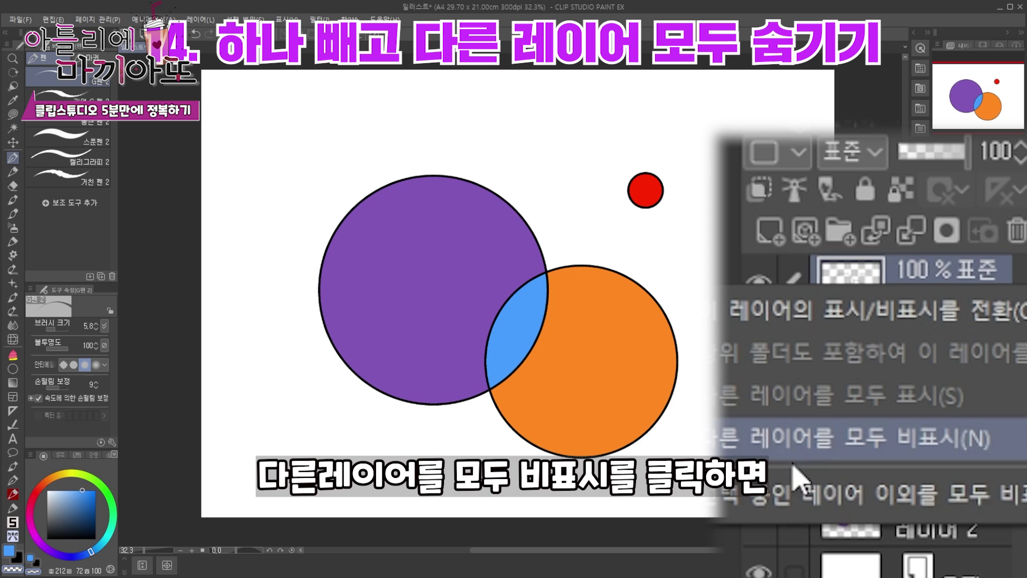
{"action": "left_click", "coordinate": [856, 439]}
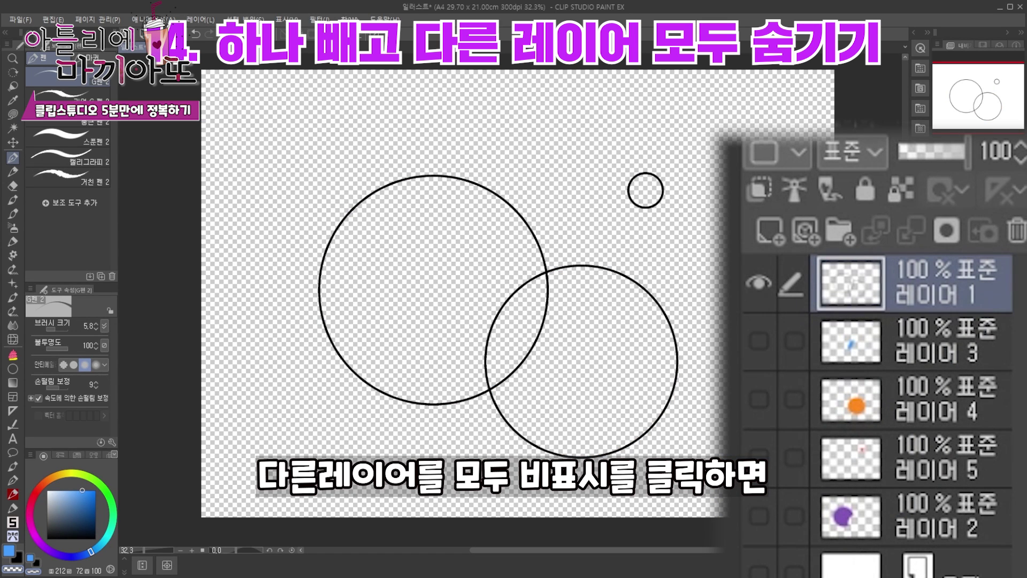
Show all the layers other than 레이어 1 again at once.
{"action": "right_click", "coordinate": [757, 288]}
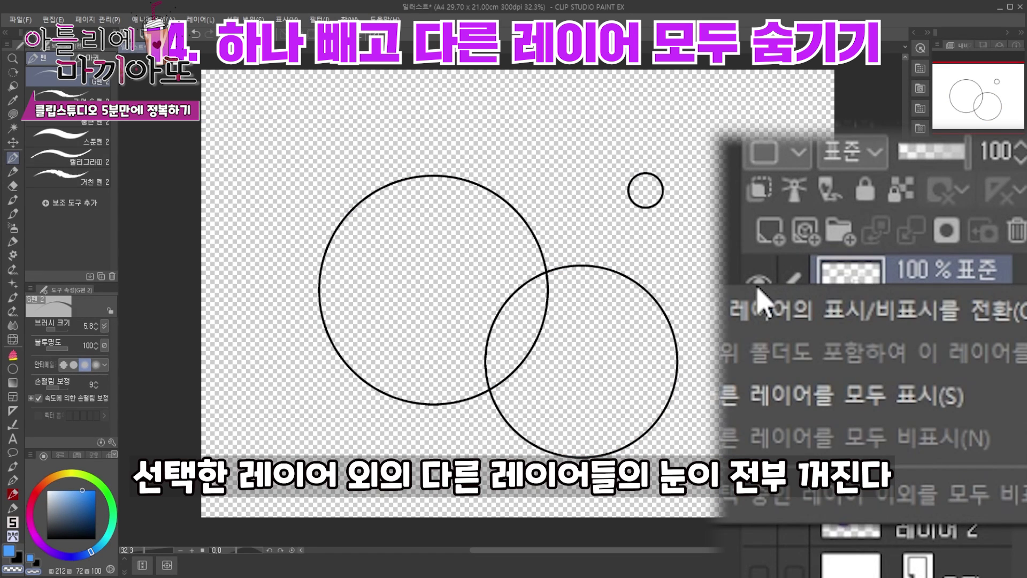
{"action": "left_click", "coordinate": [778, 409]}
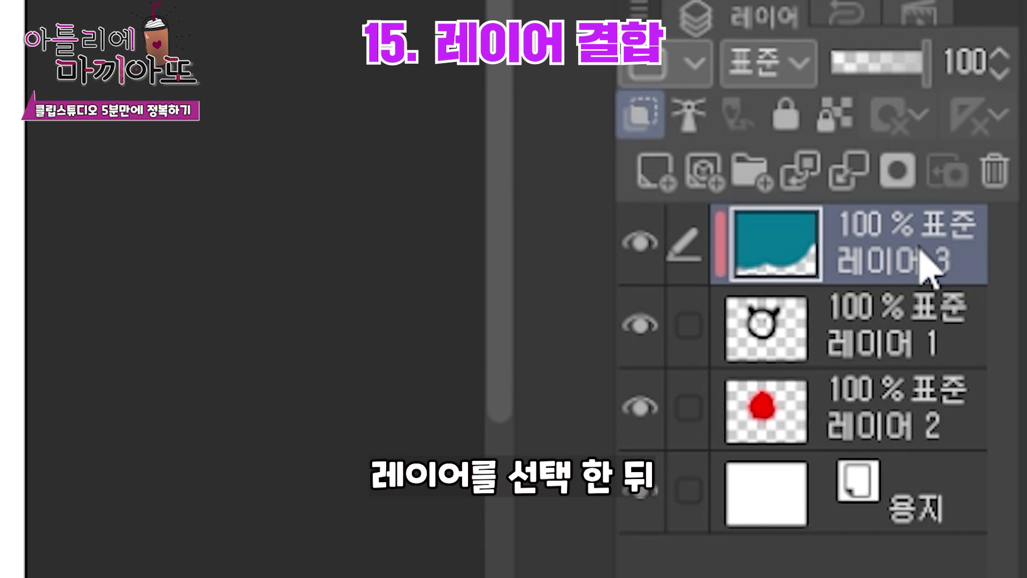
Merge the clipped 레이어 3 down into 레이어 1, and merge the result into 레이어 2.
{"action": "key", "text": "ctrl+e"}
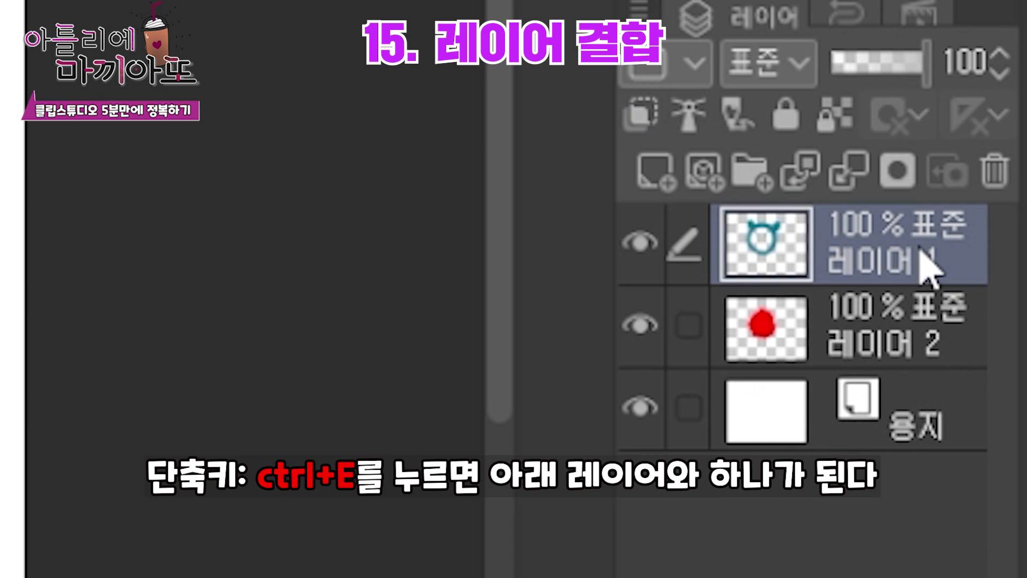
{"action": "key", "text": "ctrl+e"}
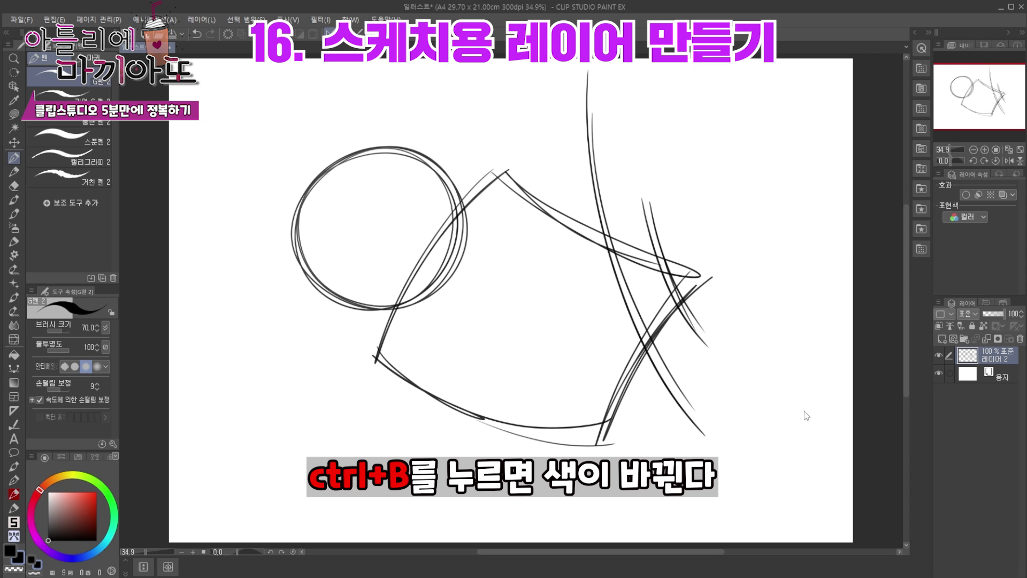
Change the display color of the sketch lines on 레이어 2 with the layer color effect.
{"action": "key", "text": "ctrl+b"}
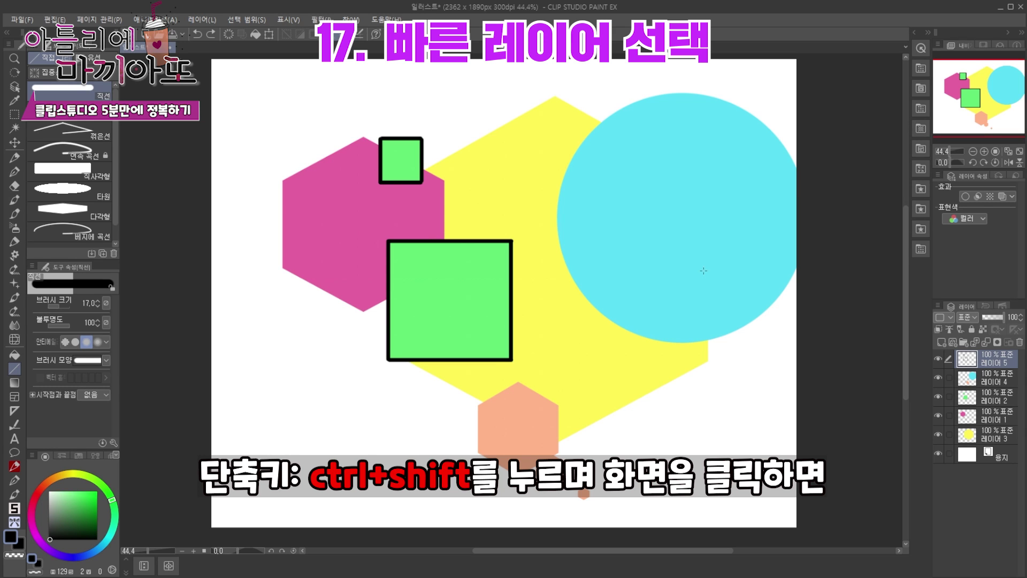
Select the layers of the cyan circle, yellow hexagon, magenta hexagon and large green square in turn by picking the shapes on the canvas.
{"action": "left_click", "coordinate": [704, 271], "text": "ctrl+shift"}
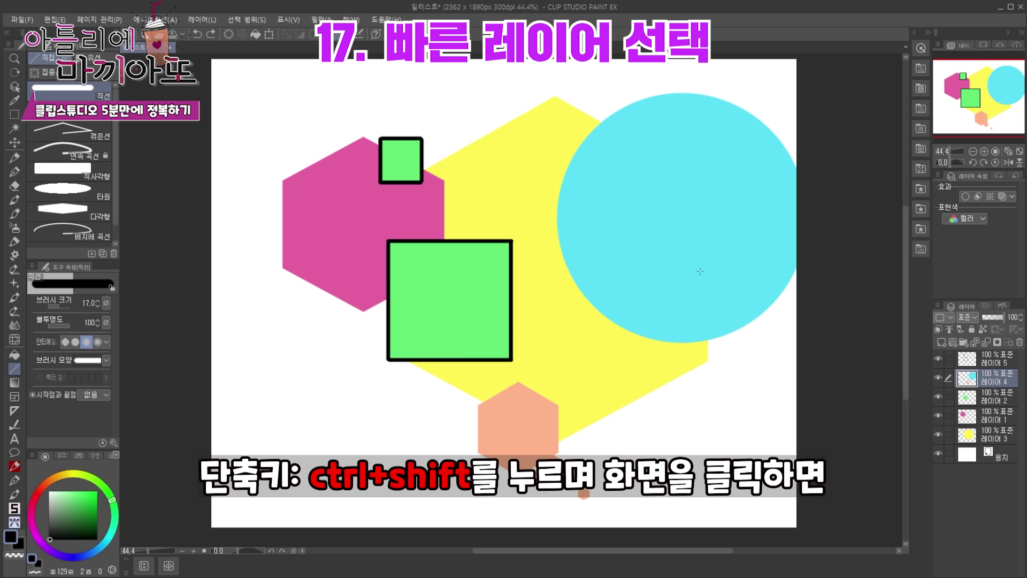
{"action": "left_click", "coordinate": [549, 310], "text": "ctrl+shift"}
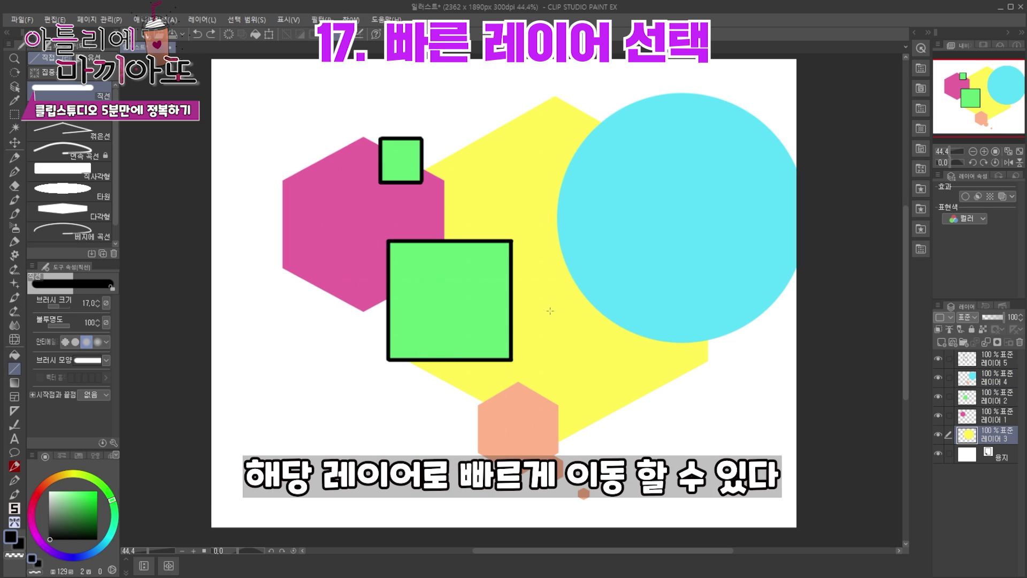
{"action": "left_click", "coordinate": [309, 214], "text": "ctrl+shift"}
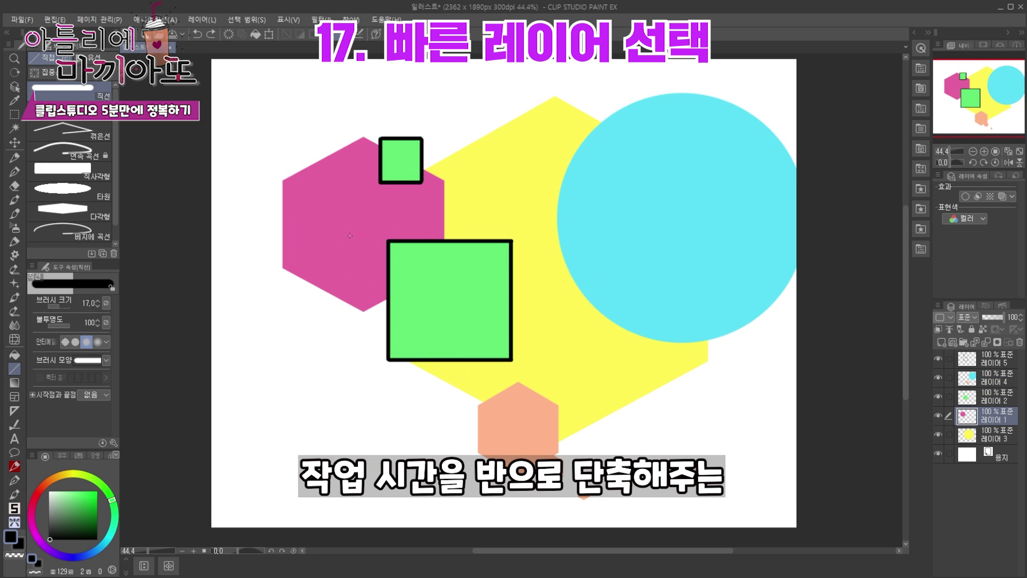
{"action": "left_click", "coordinate": [446, 294], "text": "ctrl+shift"}
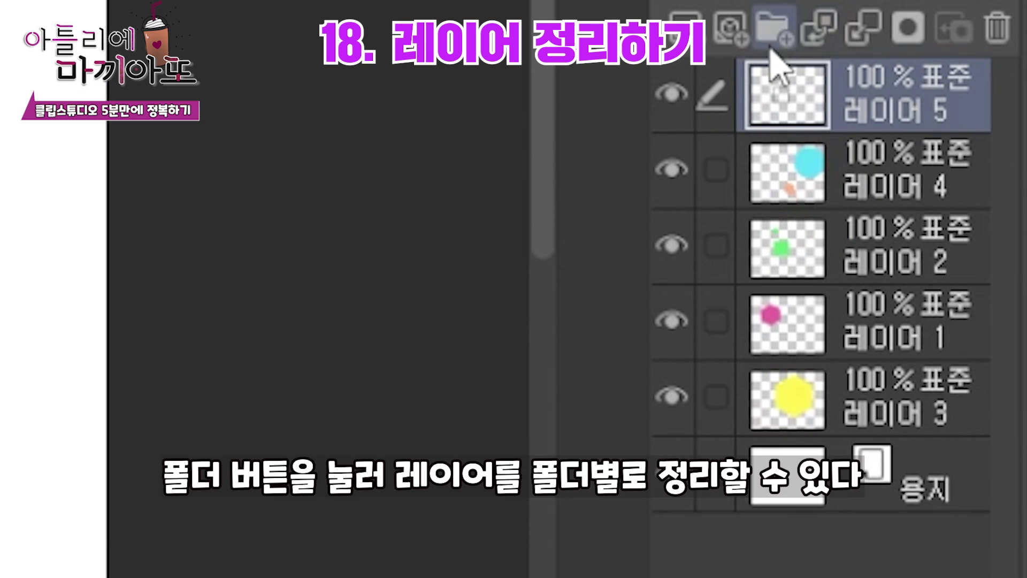
Create two layer folders, placing 레이어 5 inside the first and 레이어 4, 2, 1 and 3 inside the second.
{"action": "left_click", "coordinate": [770, 33]}
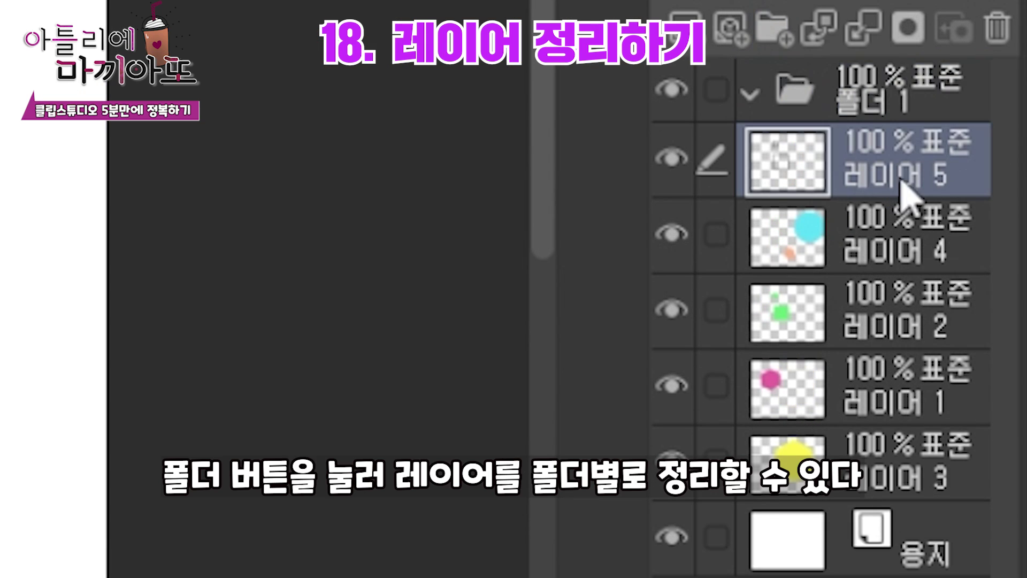
{"action": "left_click", "coordinate": [901, 212]}
{"action": "left_click", "coordinate": [777, 27]}
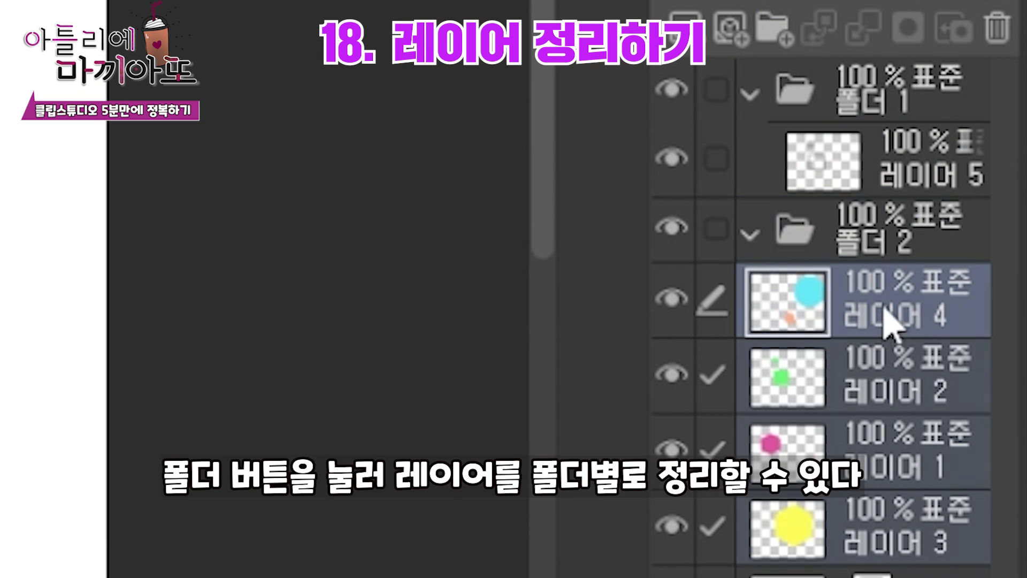
Rename the folder holding the four shape layers 면 and the folder holding 레이어 5 선.
{"action": "double_click", "coordinate": [915, 230]}
{"action": "type", "text": "면"}
{"action": "key", "text": "Return"}
{"action": "double_click", "coordinate": [933, 106]}
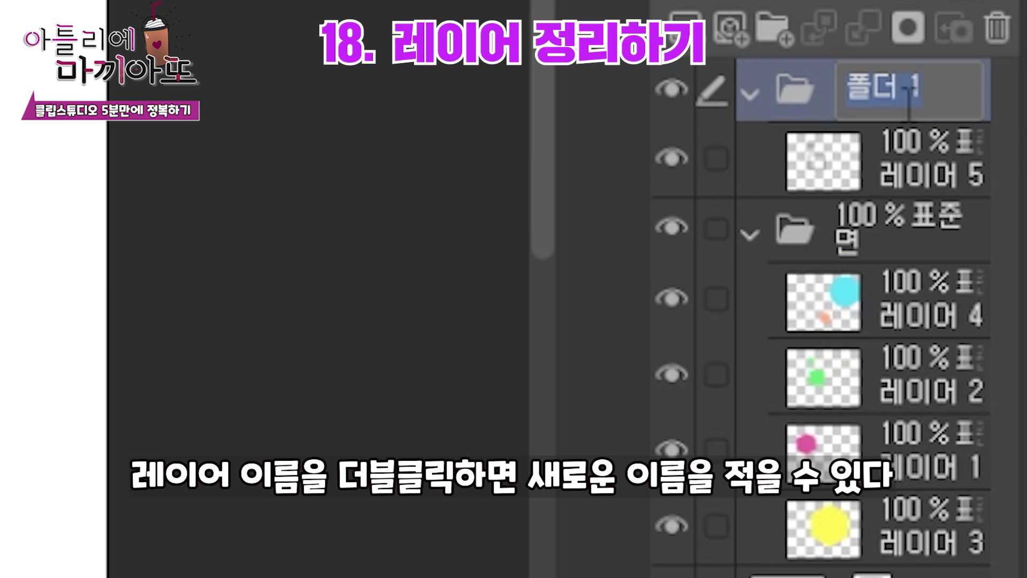
{"action": "type", "text": "선"}
{"action": "key", "text": "Return"}
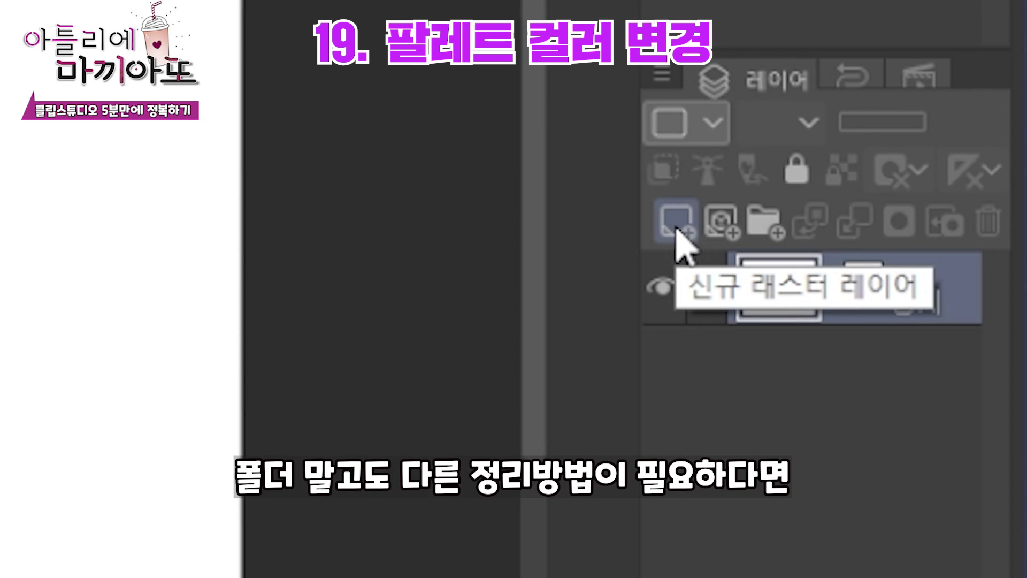
Add three new raster layers above the paper layer.
{"action": "left_click", "coordinate": [677, 221]}
{"action": "left_click", "coordinate": [677, 221]}
{"action": "left_click", "coordinate": [677, 221]}
Set the palette color of 레이어 3 to red (빨간색), 레이어 2 to orange (주황색) and 레이어 1 to blue (파란색).
{"action": "left_click", "coordinate": [664, 123]}
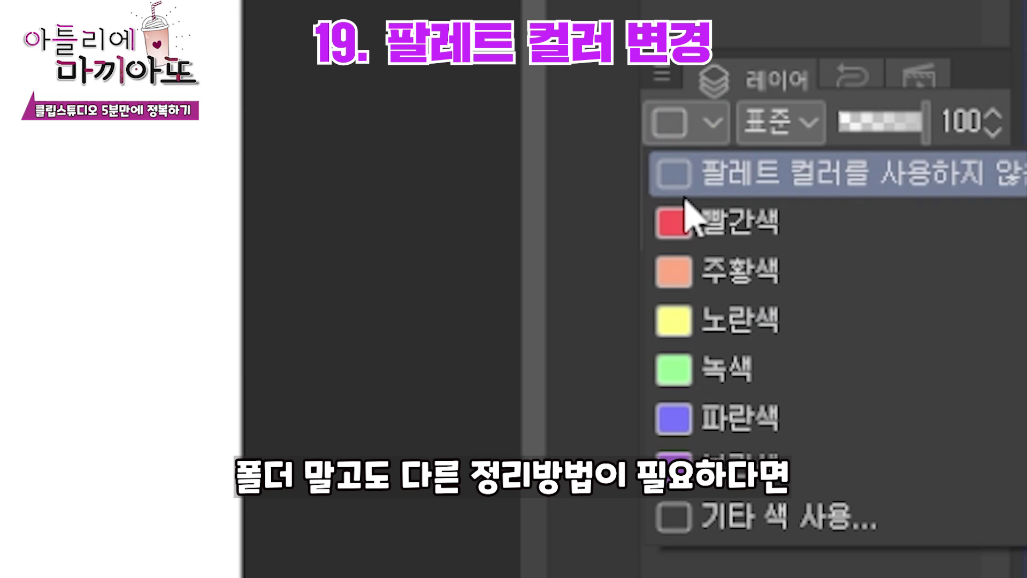
{"action": "left_click", "coordinate": [679, 221]}
{"action": "left_click", "coordinate": [947, 378]}
{"action": "left_click", "coordinate": [669, 123]}
{"action": "left_click", "coordinate": [850, 292]}
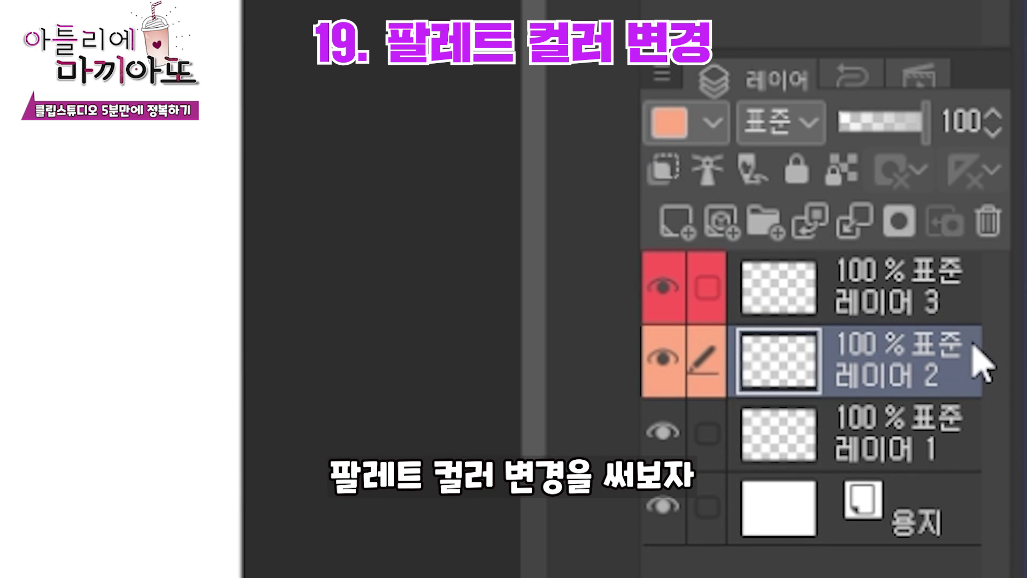
{"action": "left_click", "coordinate": [947, 433]}
{"action": "left_click", "coordinate": [668, 123]}
{"action": "left_click", "coordinate": [775, 418]}
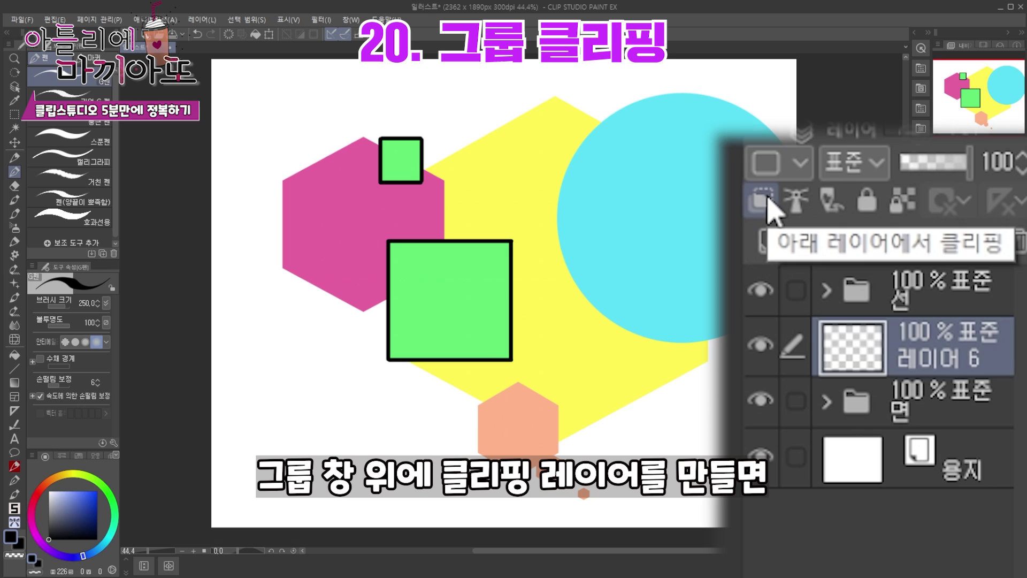
Clip 레이어 6 to the 면 folder below and paint a bright blue stroke across the shapes.
{"action": "left_click", "coordinate": [763, 202]}
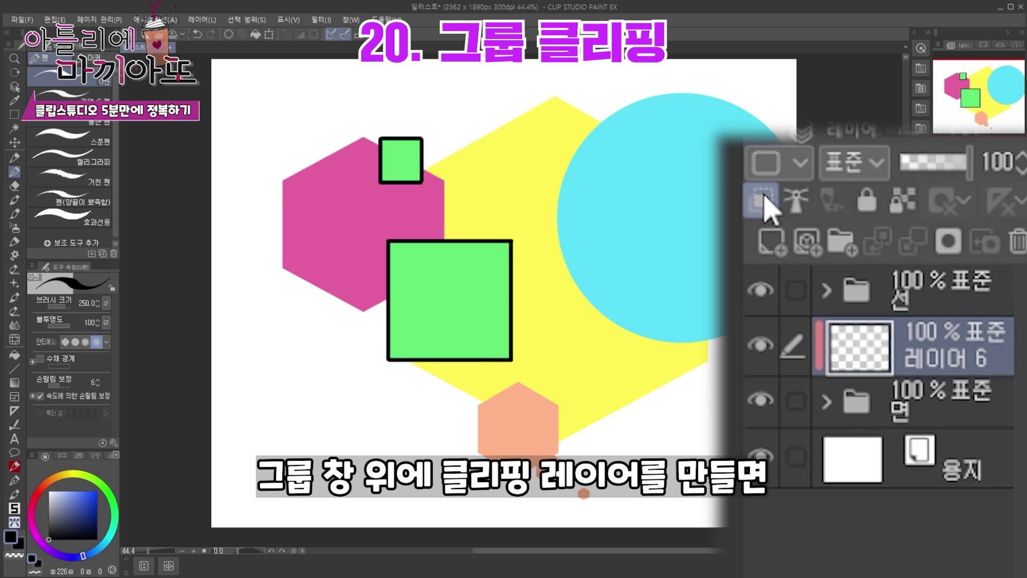
{"action": "left_click_drag", "start_coordinate": [97, 503], "coordinate": [99, 486]}
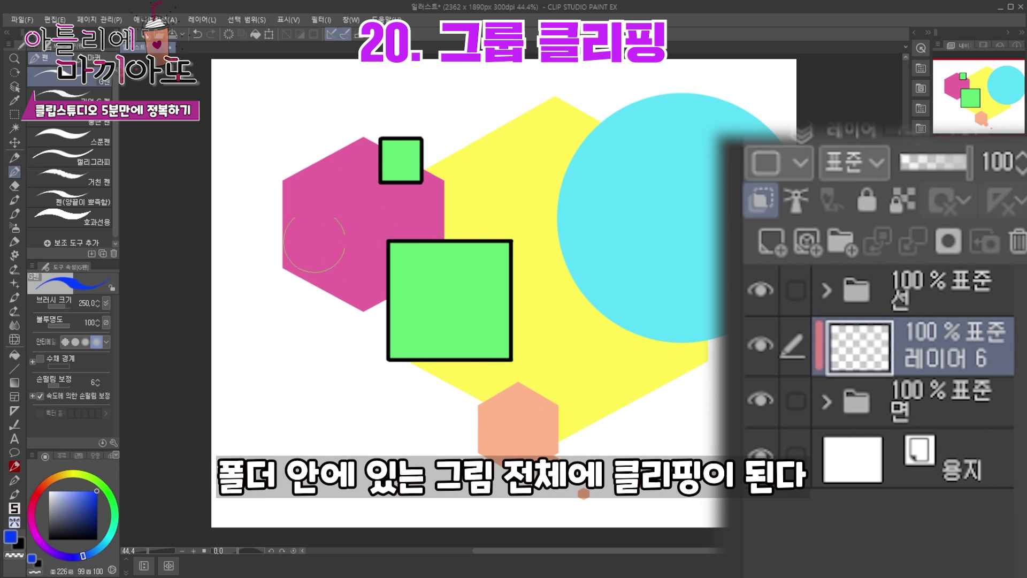
{"action": "mouse_move", "coordinate": [300, 246]}
{"action": "left_mouse_down"}
{"action": "mouse_move", "coordinate": [551, 117]}
{"action": "mouse_move", "coordinate": [535, 428]}
{"action": "left_mouse_up"}
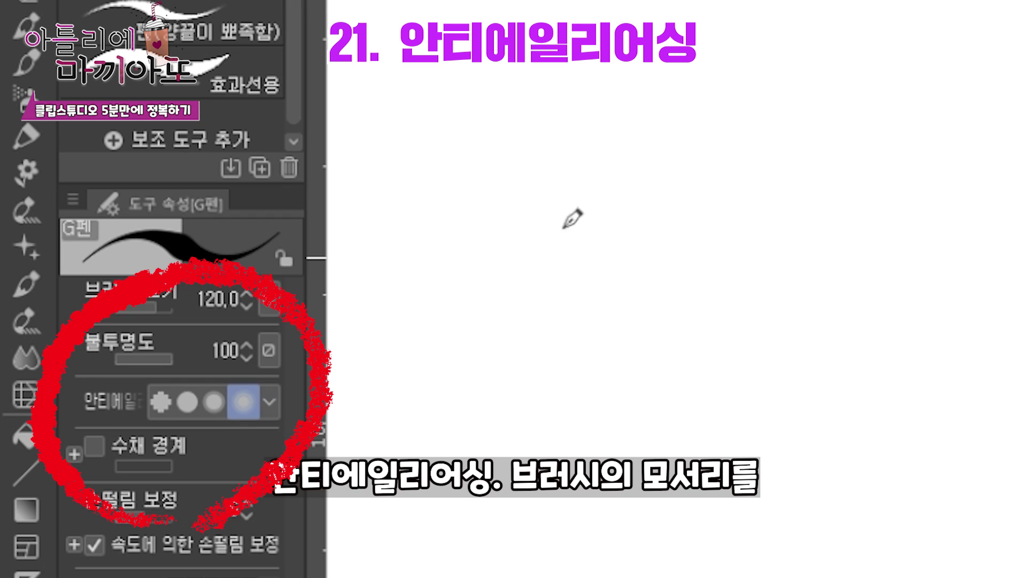
Draw a thick black G펜 zigzag with the strongest anti-aliasing, and another with anti-aliasing off to compare their edges.
{"action": "mouse_move", "coordinate": [556, 208]}
{"action": "left_mouse_down"}
{"action": "mouse_move", "coordinate": [642, 214]}
{"action": "mouse_move", "coordinate": [1005, 471]}
{"action": "left_mouse_up"}
{"action": "left_click", "coordinate": [161, 401]}
{"action": "mouse_move", "coordinate": [367, 199]}
{"action": "left_mouse_down"}
{"action": "mouse_move", "coordinate": [422, 142]}
{"action": "mouse_move", "coordinate": [678, 314]}
{"action": "left_mouse_up"}
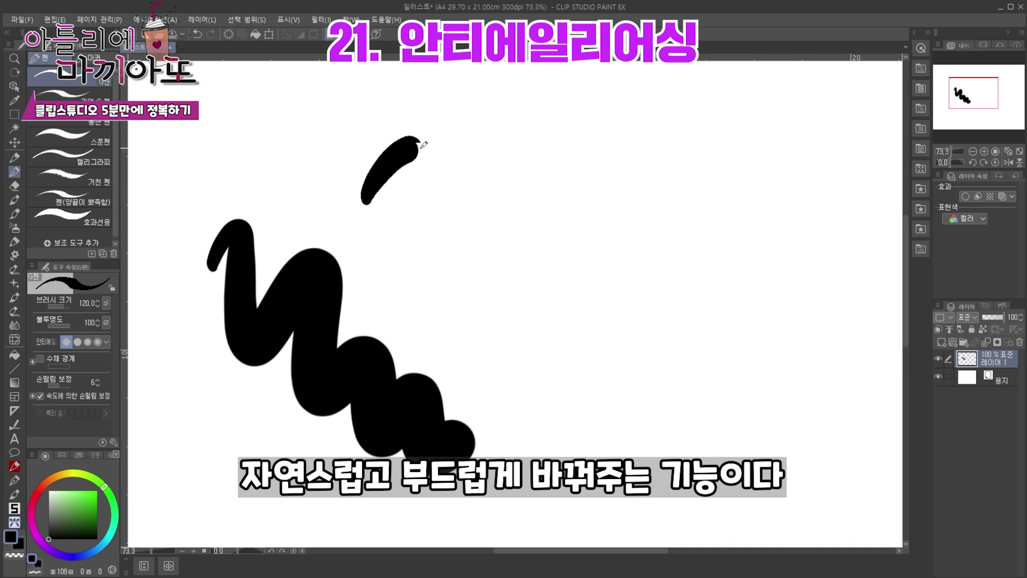
{"action": "scroll", "coordinate": [422, 332], "scroll_direction": "up", "scroll_amount": 1}
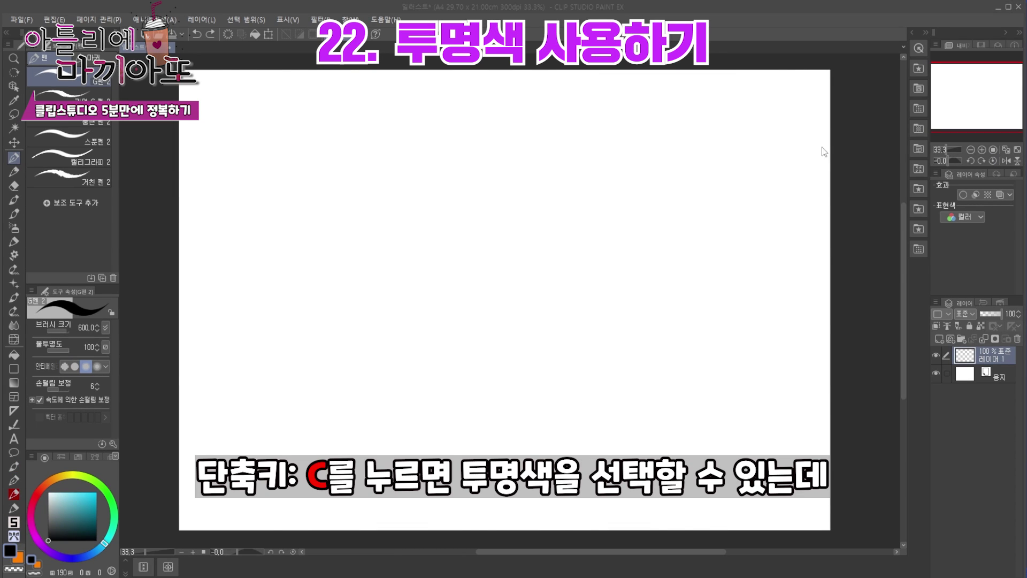
Paint a thick black zigzag with the 600-size pen, and brush over it with the transparent color.
{"action": "mouse_move", "coordinate": [278, 160]}
{"action": "left_mouse_down"}
{"action": "mouse_move", "coordinate": [230, 251]}
{"action": "mouse_move", "coordinate": [506, 276]}
{"action": "mouse_move", "coordinate": [615, 406]}
{"action": "left_mouse_up"}
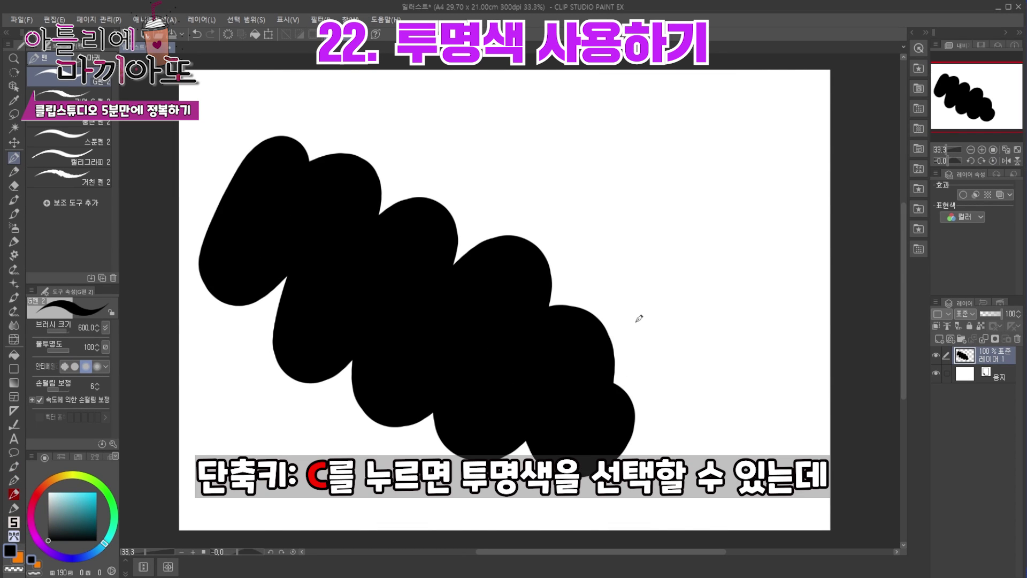
{"action": "key", "text": "c"}
{"action": "mouse_move", "coordinate": [268, 166]}
{"action": "left_mouse_down"}
{"action": "mouse_move", "coordinate": [268, 246]}
{"action": "mouse_move", "coordinate": [482, 353]}
{"action": "mouse_move", "coordinate": [588, 423]}
{"action": "left_mouse_up"}
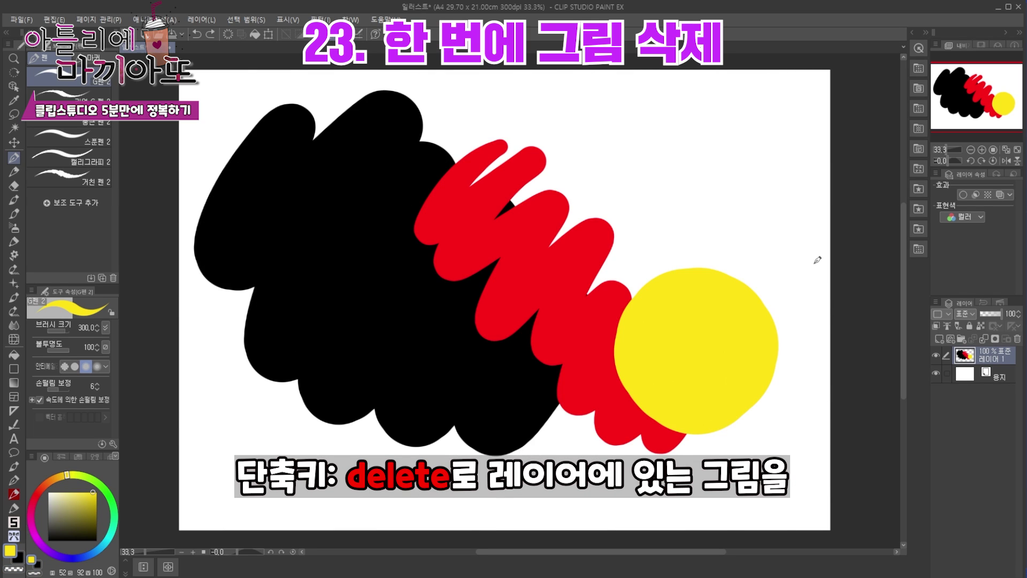
Clear everything drawn on 레이어 1 at once.
{"action": "key", "text": "Delete"}
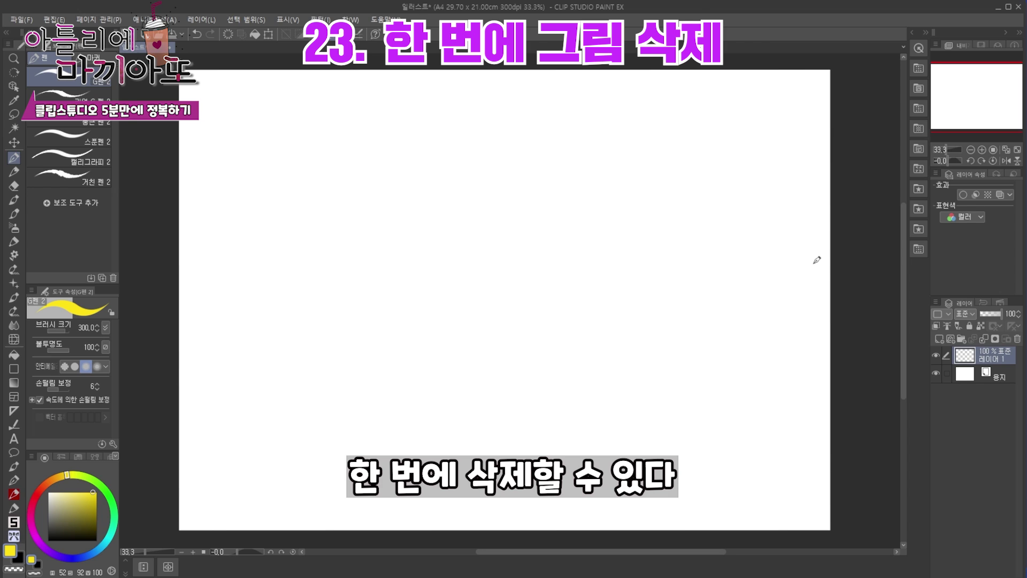
Draw a black zigzag across the canvas with the 250-size pen, and add four long diagonal strokes, two in each direction.
{"action": "mouse_move", "coordinate": [243, 163]}
{"action": "left_mouse_down"}
{"action": "mouse_move", "coordinate": [298, 367]}
{"action": "mouse_move", "coordinate": [665, 470]}
{"action": "mouse_move", "coordinate": [698, 500]}
{"action": "left_mouse_up"}
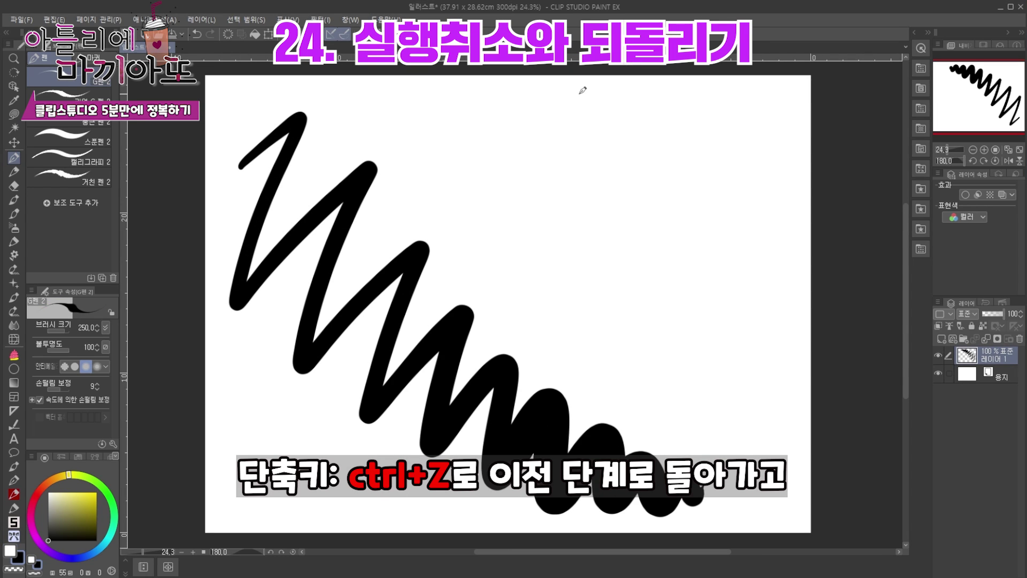
{"action": "left_click_drag", "start_coordinate": [581, 86], "coordinate": [391, 466]}
{"action": "left_click_drag", "start_coordinate": [635, 111], "coordinate": [471, 501]}
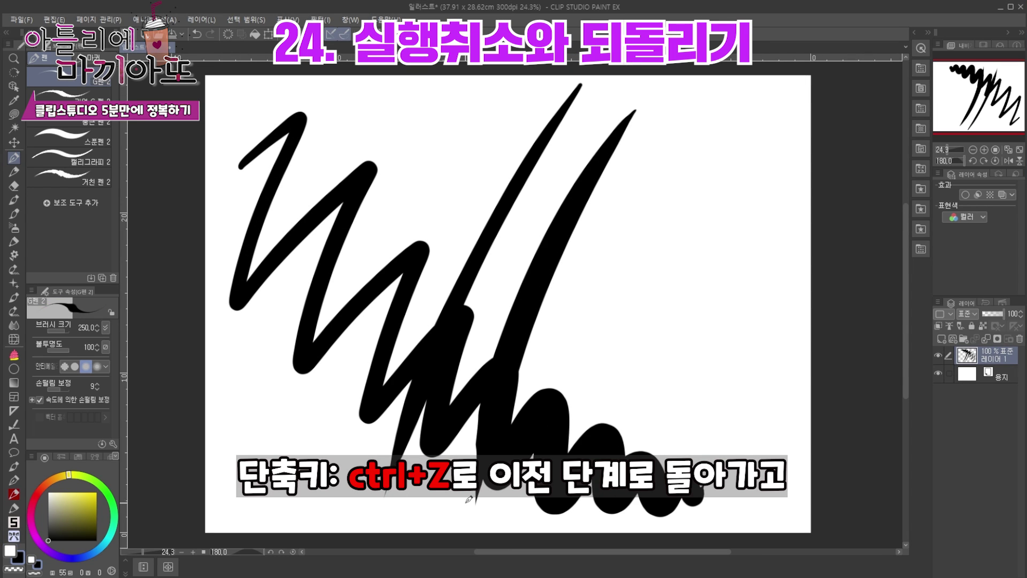
{"action": "left_click_drag", "start_coordinate": [472, 78], "coordinate": [732, 457]}
{"action": "left_click_drag", "start_coordinate": [571, 99], "coordinate": [810, 444]}
Undo the four long diagonal strokes one after another.
{"action": "key", "text": "ctrl+z"}
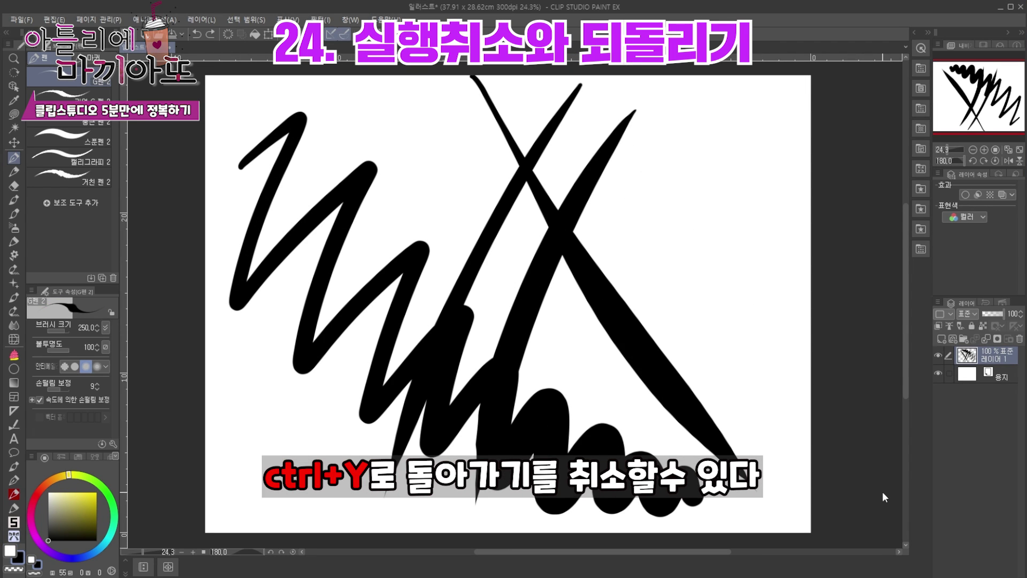
{"action": "key", "text": "ctrl+z"}
{"action": "key", "text": "ctrl+z"}
{"action": "key", "text": "ctrl+z"}
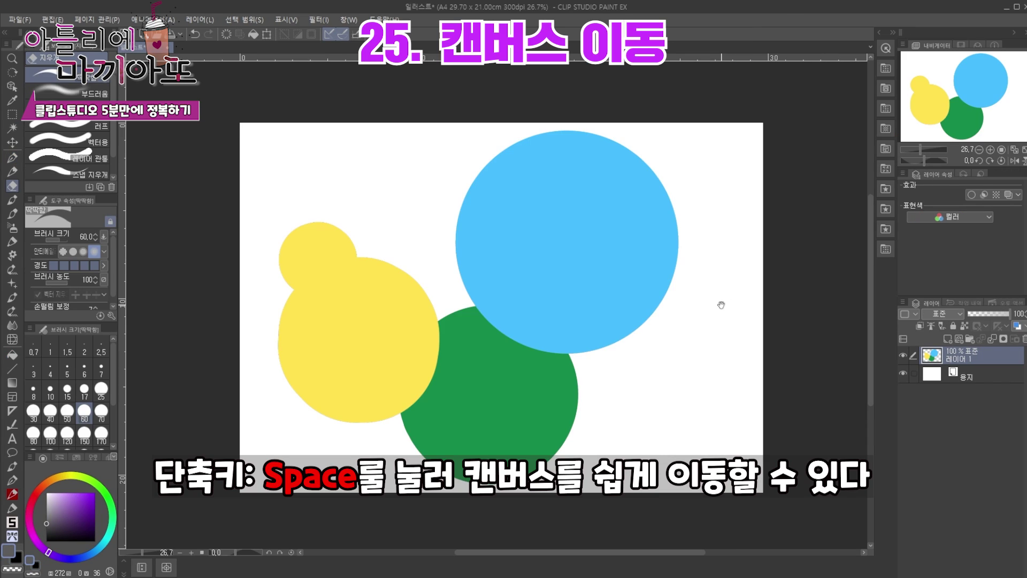
Pan the canvas view and rotate it to a 45-degree angle with angle snapping.
{"action": "left_click_drag", "start_coordinate": [721, 305], "coordinate": [683, 289]}
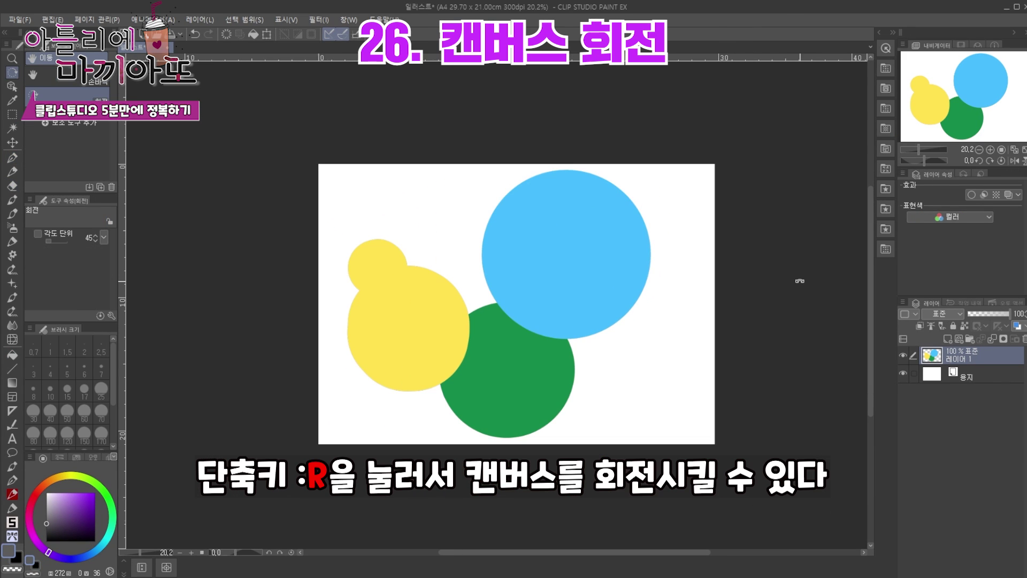
{"action": "left_click_drag", "start_coordinate": [798, 279], "coordinate": [720, 391]}
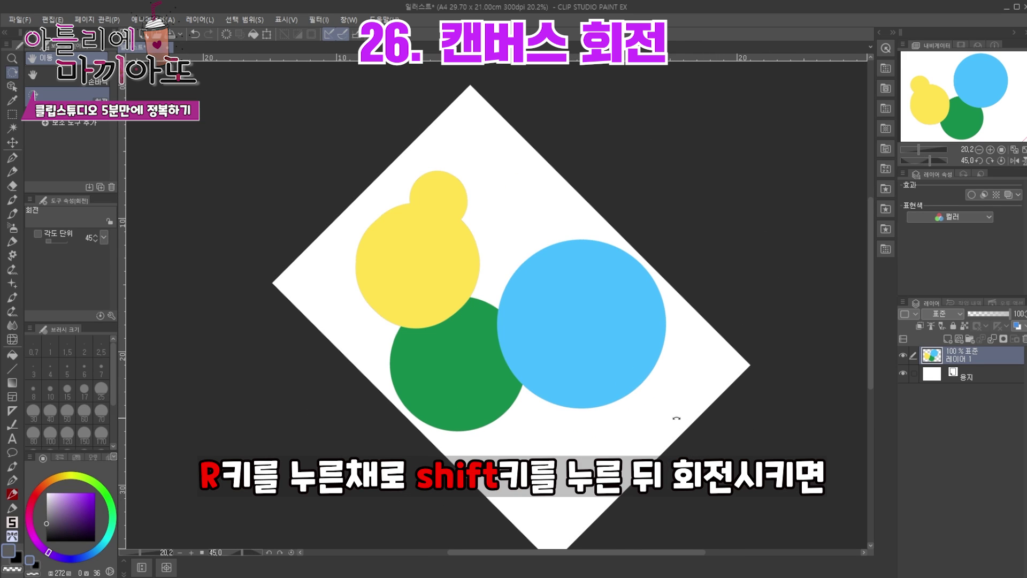
{"action": "mouse_move", "coordinate": [676, 417]}
{"action": "left_mouse_down"}
{"action": "mouse_move", "coordinate": [571, 442]}
{"action": "mouse_move", "coordinate": [662, 405]}
{"action": "left_mouse_up"}
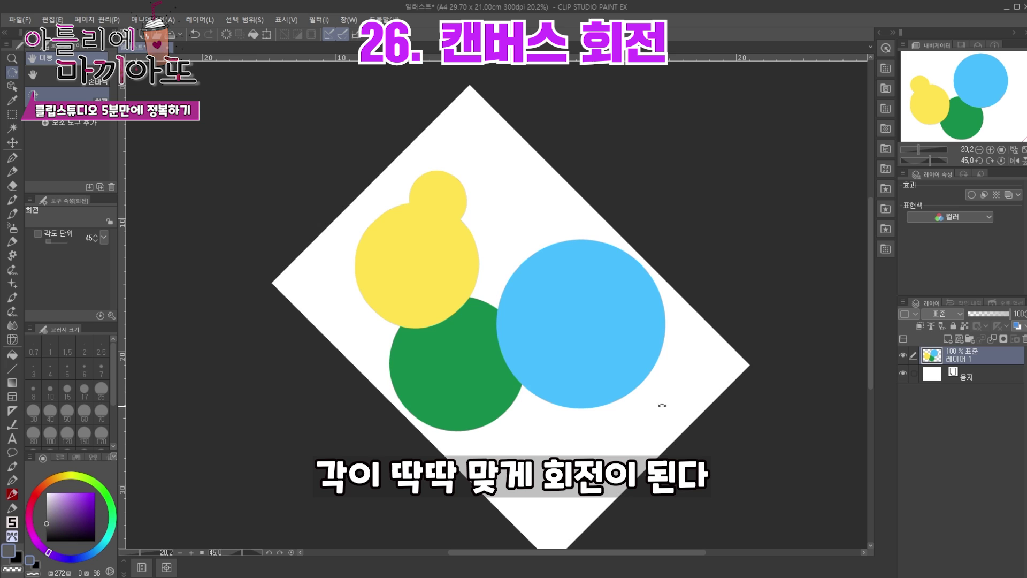
{"action": "left_click_drag", "start_coordinate": [701, 346], "coordinate": [709, 312]}
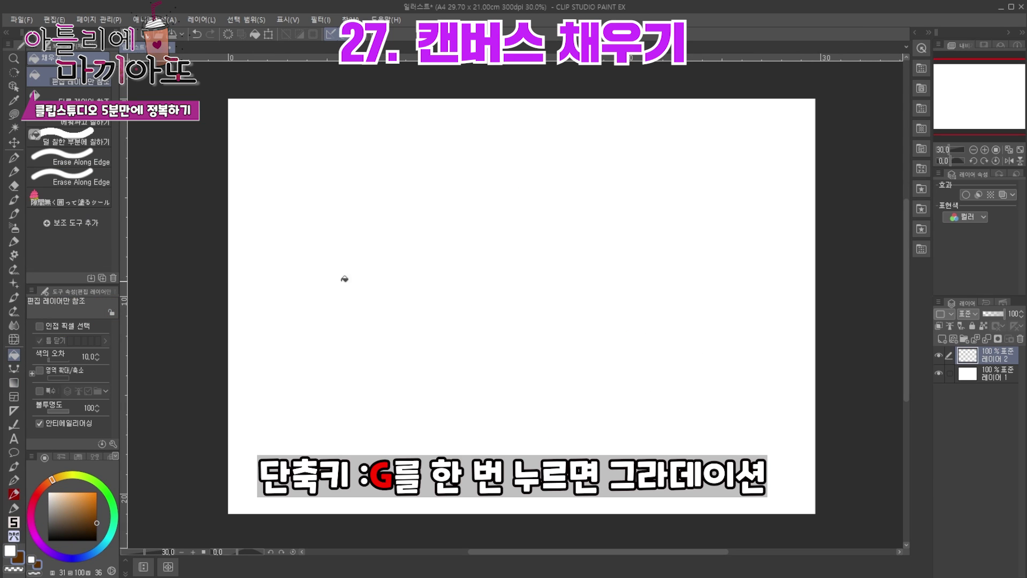
Fill the whole of 레이어 2 with dark brown.
{"action": "left_click", "coordinate": [383, 279]}
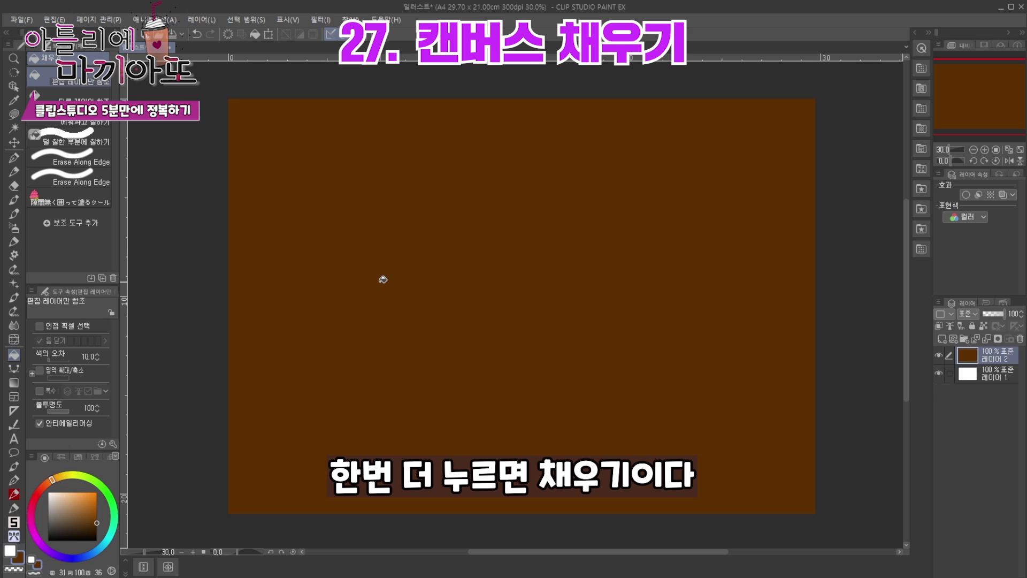
Apply a cyan-to-white gradient to the layer diagonally, and replace it with straight vertical and horizontal ones.
{"action": "left_click_drag", "start_coordinate": [543, 51], "coordinate": [257, 421]}
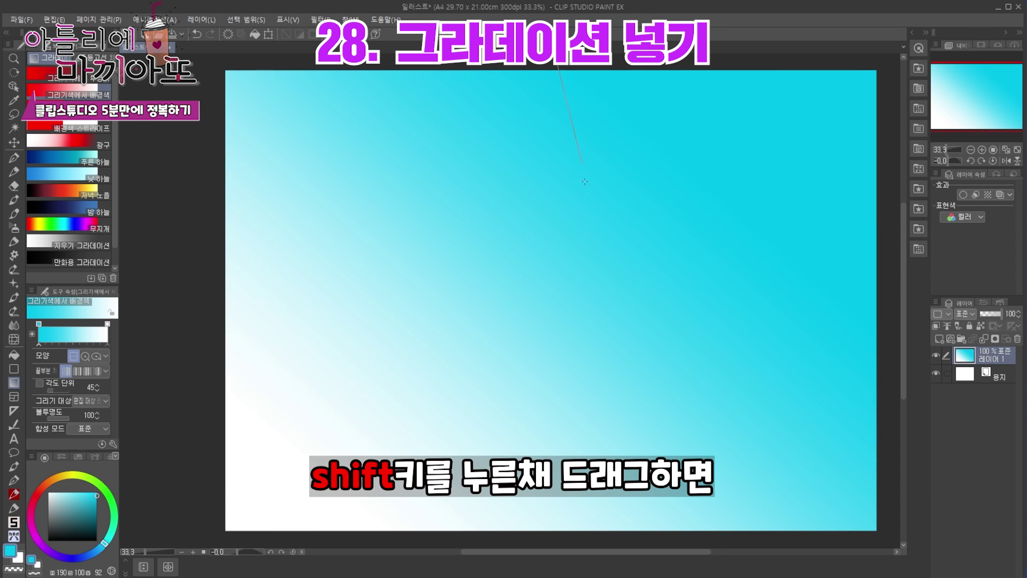
{"action": "left_click_drag", "start_coordinate": [544, 50], "coordinate": [545, 444]}
{"action": "left_click_drag", "start_coordinate": [177, 315], "coordinate": [743, 315]}
{"action": "left_click_drag", "start_coordinate": [743, 539], "coordinate": [740, 204]}
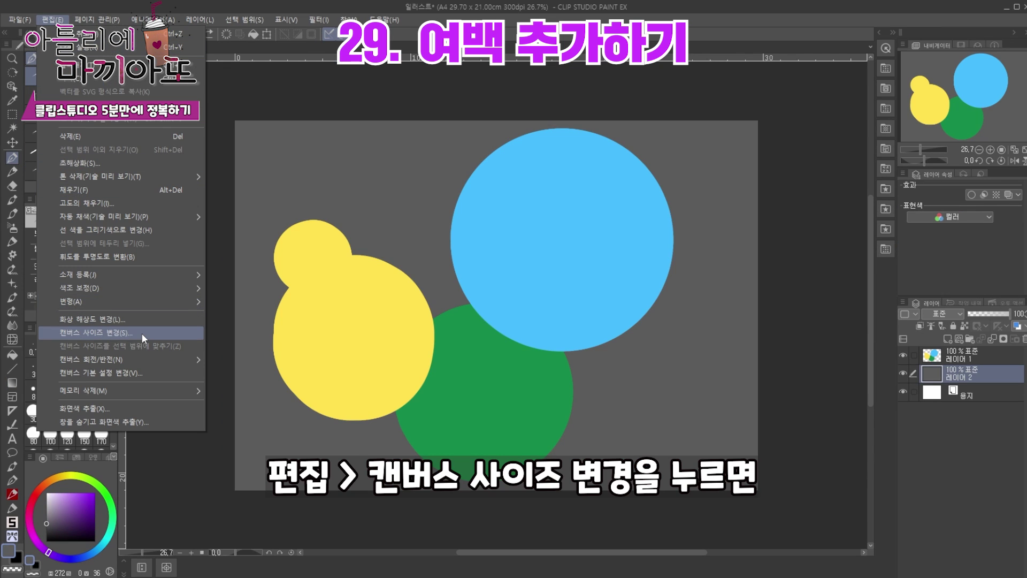
Extend the canvas at two opposite corners to about 31.90 × 23.82 cm in the canvas size settings, and enter a width of 40 cm.
{"action": "left_click", "coordinate": [142, 333]}
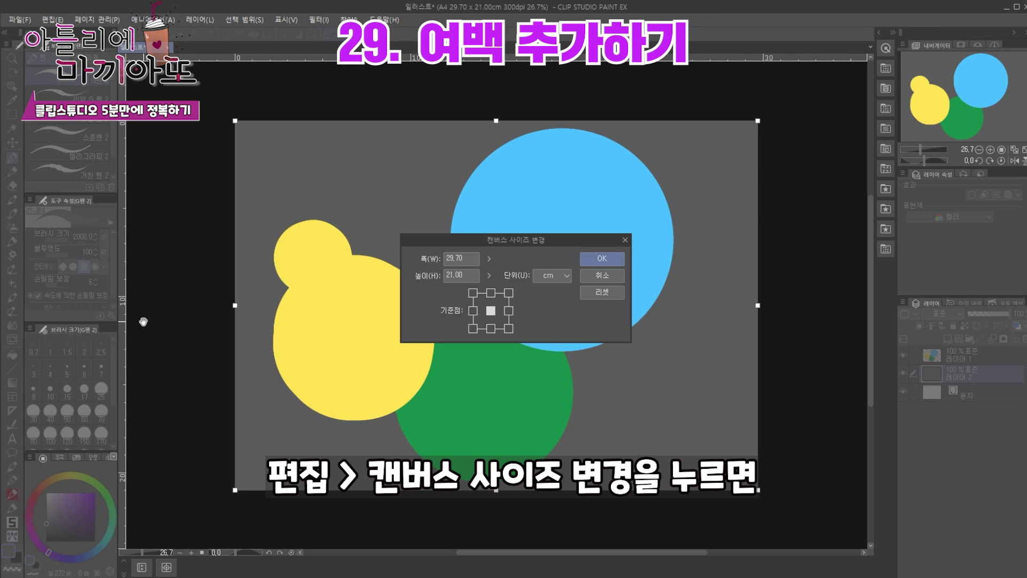
{"action": "left_click_drag", "start_coordinate": [758, 489], "coordinate": [780, 518]}
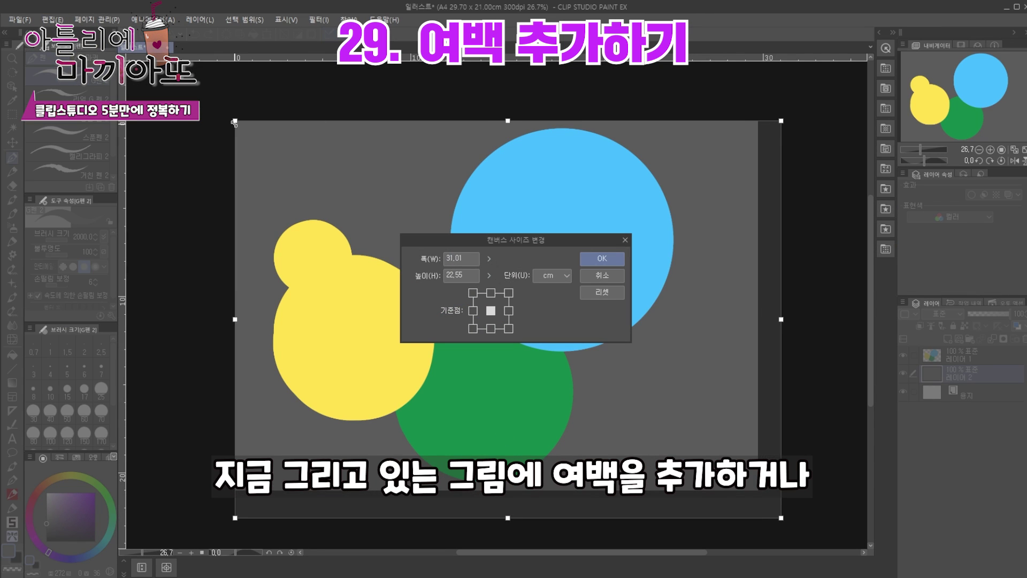
{"action": "left_click_drag", "start_coordinate": [235, 123], "coordinate": [219, 98]}
{"action": "double_click", "coordinate": [442, 258]}
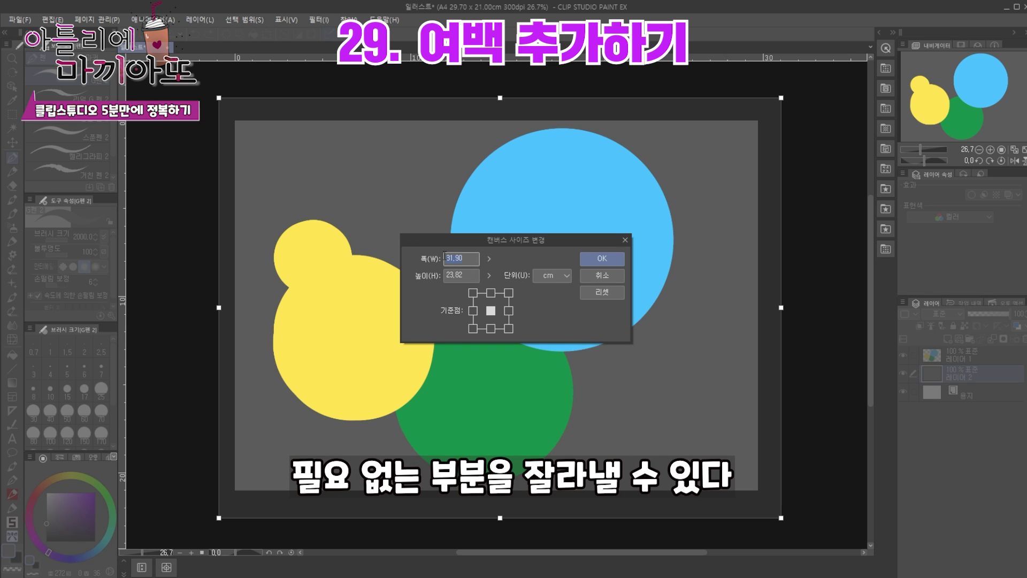
{"action": "type", "text": "40"}
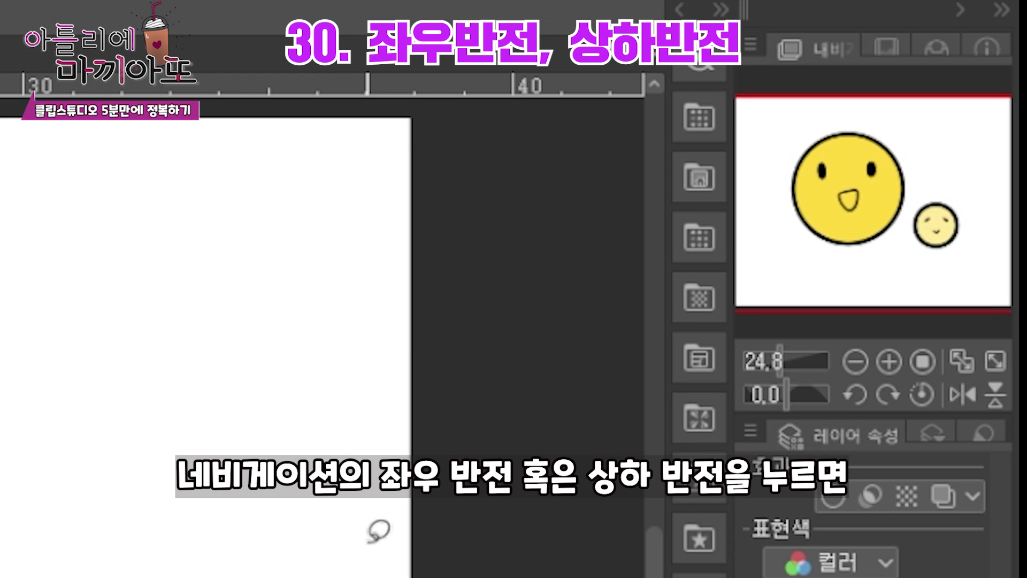
Flip the canvas view horizontally back and forth to check the faces' symmetry, and flip it vertically.
{"action": "left_click", "coordinate": [957, 402]}
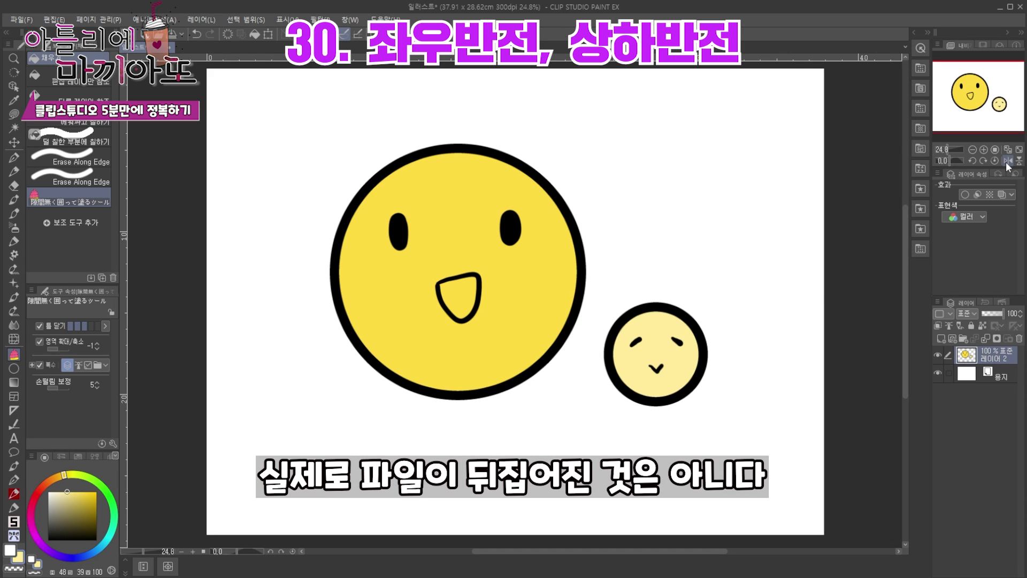
{"action": "left_click", "coordinate": [1007, 161]}
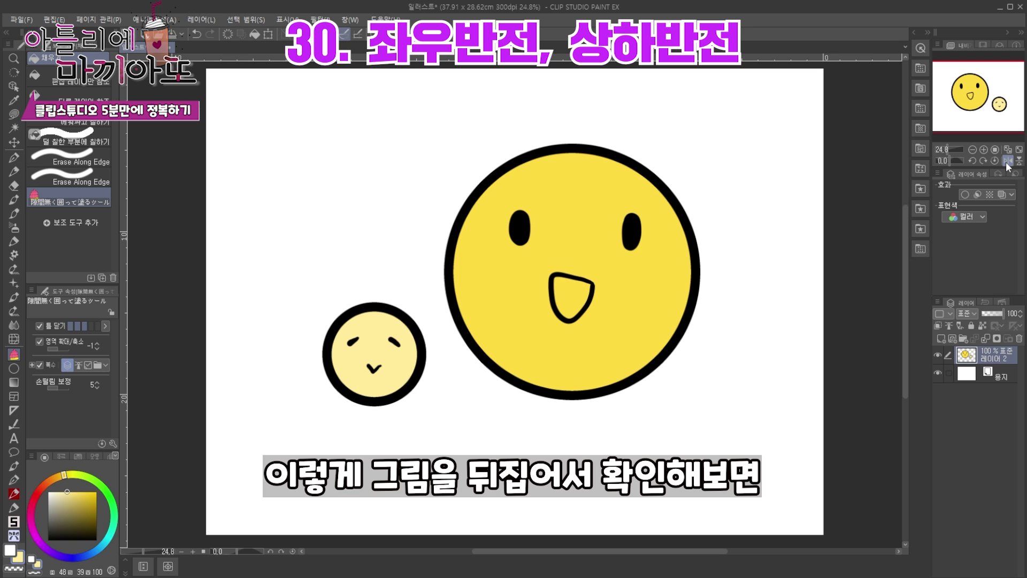
{"action": "left_click", "coordinate": [1006, 161]}
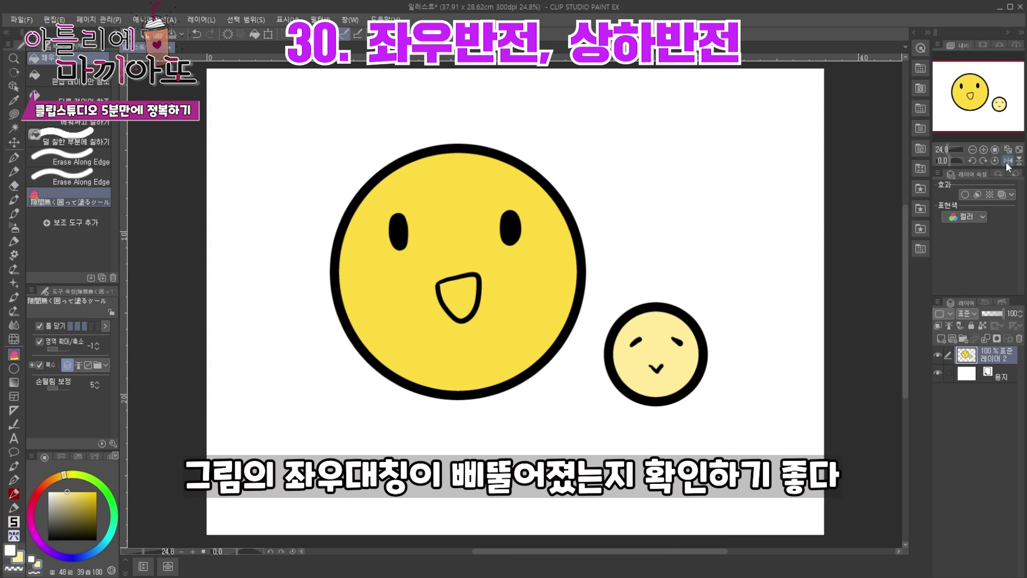
{"action": "left_click", "coordinate": [1016, 161]}
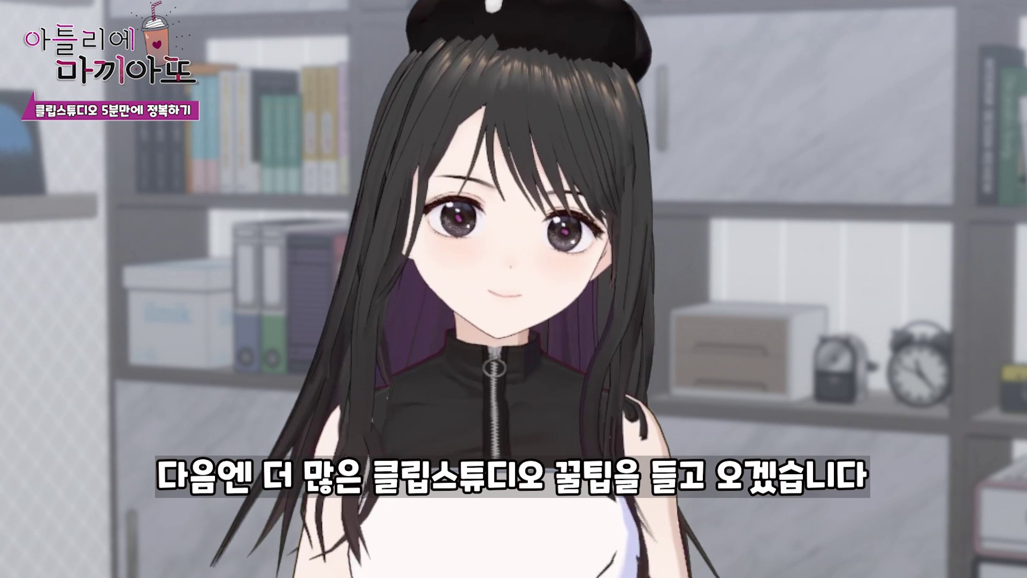